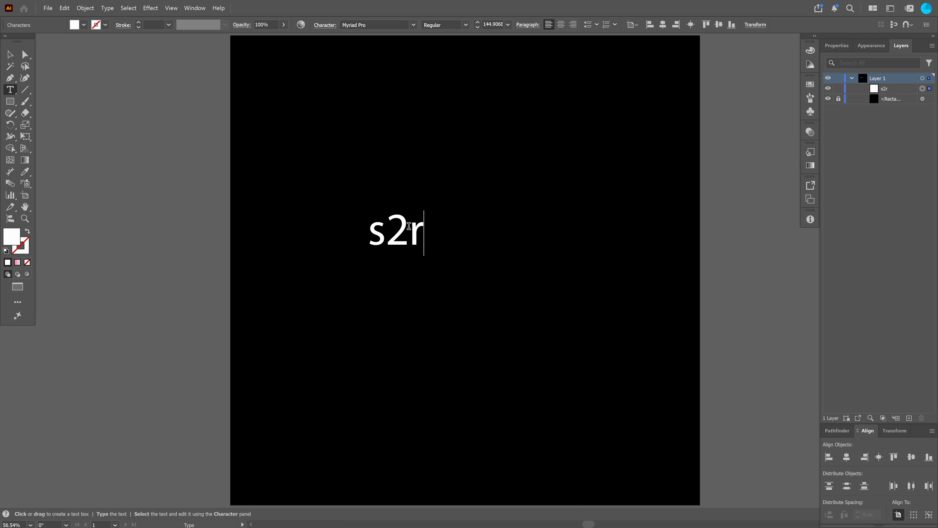
Replace the lowercase text with "S2R" in capitals and finish editing it
key("BackSpace")
key("BackSpace")
key("BackSpace")
type("S2R")
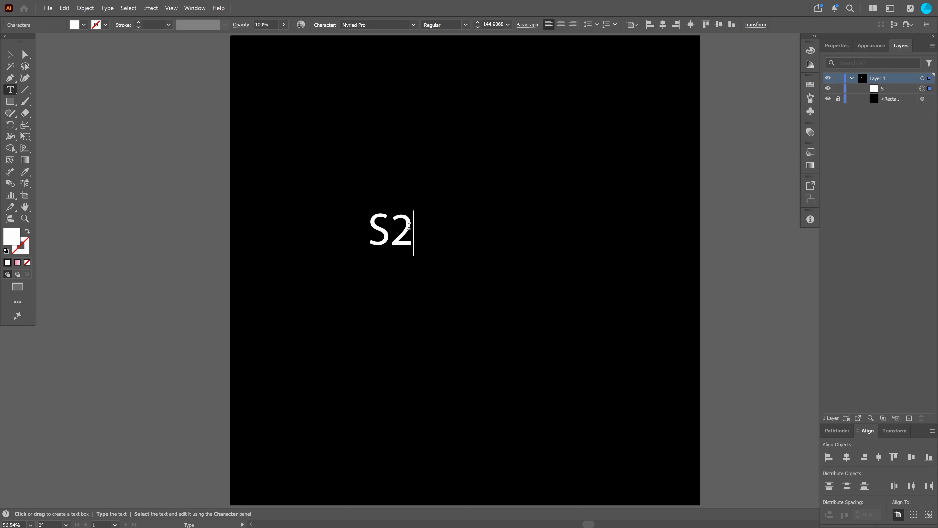
left_click(10, 55)
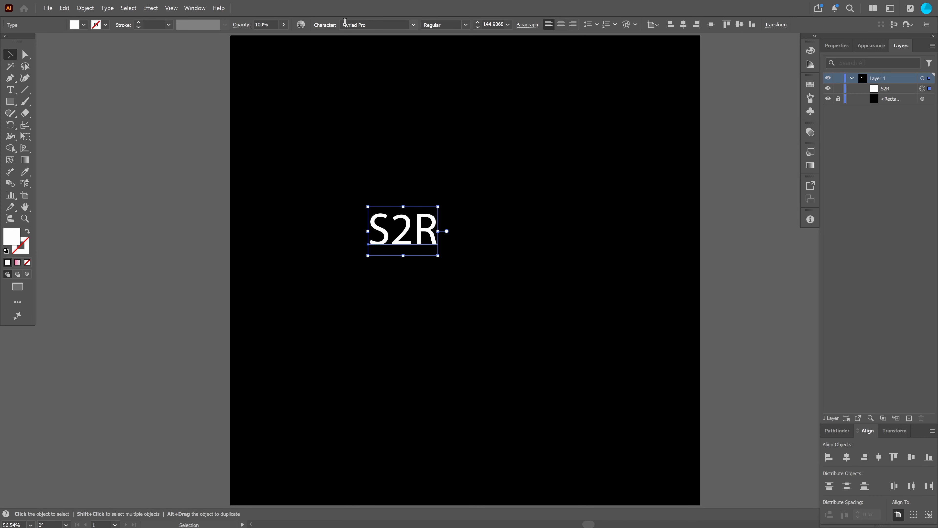
Set the S2R text in the CCStormtrooper Blaster font at 400 pt
left_click(374, 23)
type("CC")
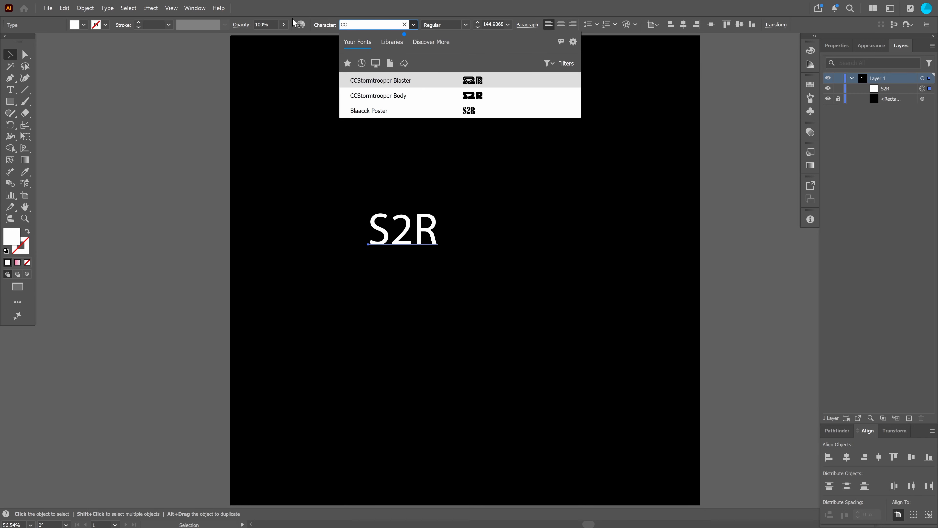
left_click(403, 81)
double_click(491, 23)
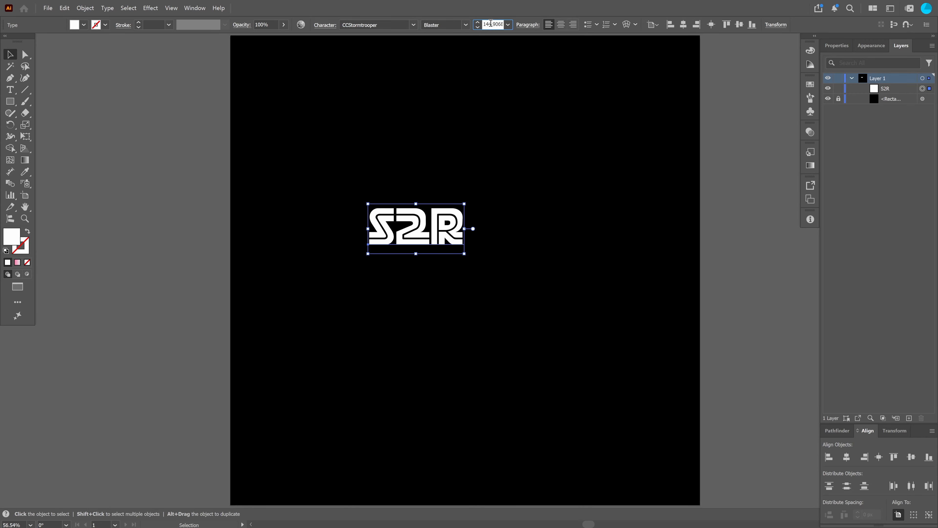
type("400pt")
key("Return")
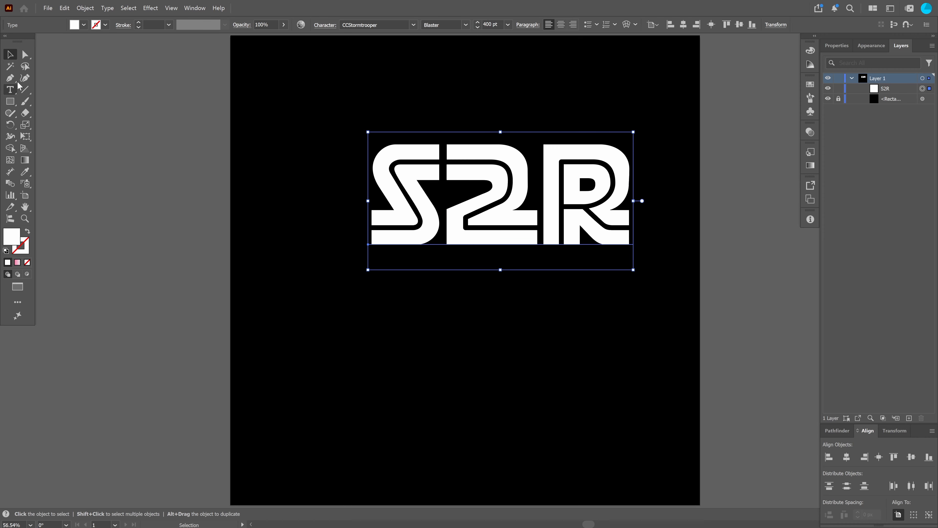
Center the S2R text horizontally and vertically on the artboard, and deselect it
left_click(684, 25)
left_click(727, 24)
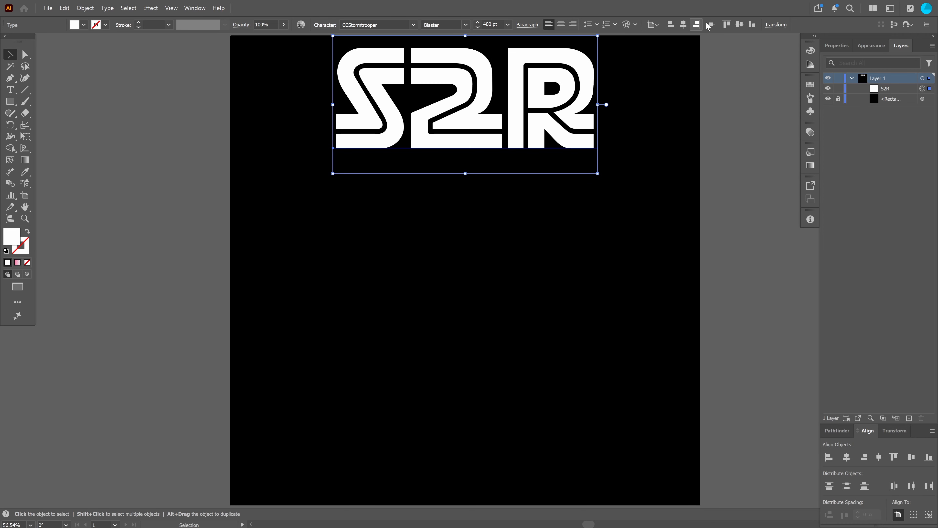
left_click(740, 24)
left_click(587, 162)
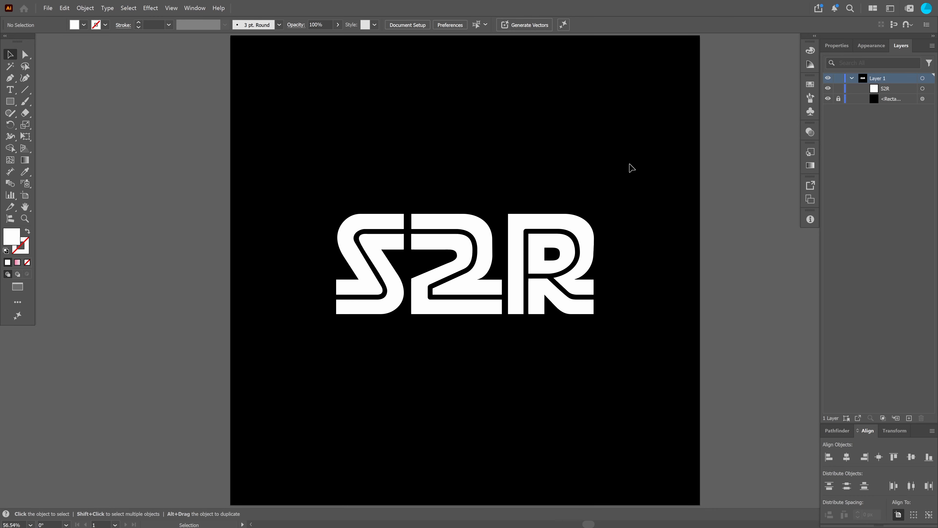
Remove the S2R text's basic fill and give its appearance a new fill in pink #ea3d6f
left_click(526, 234)
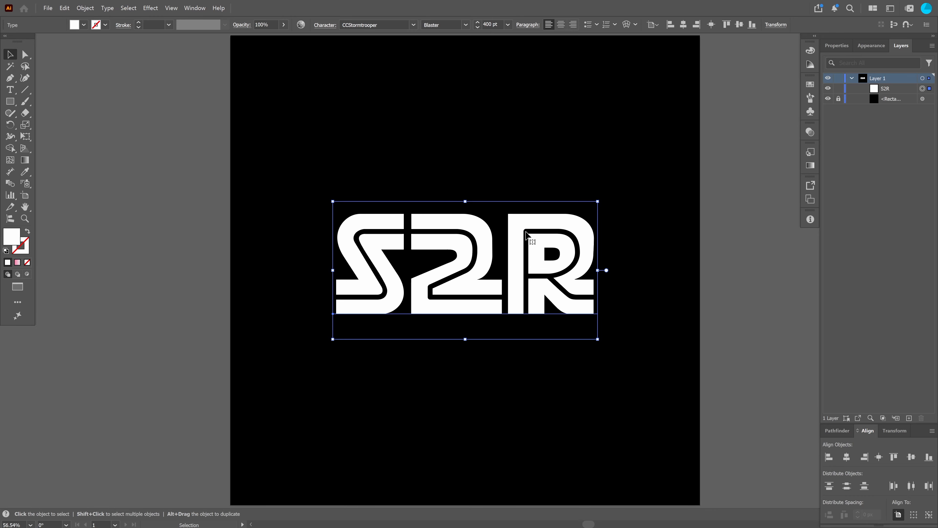
left_click(27, 263)
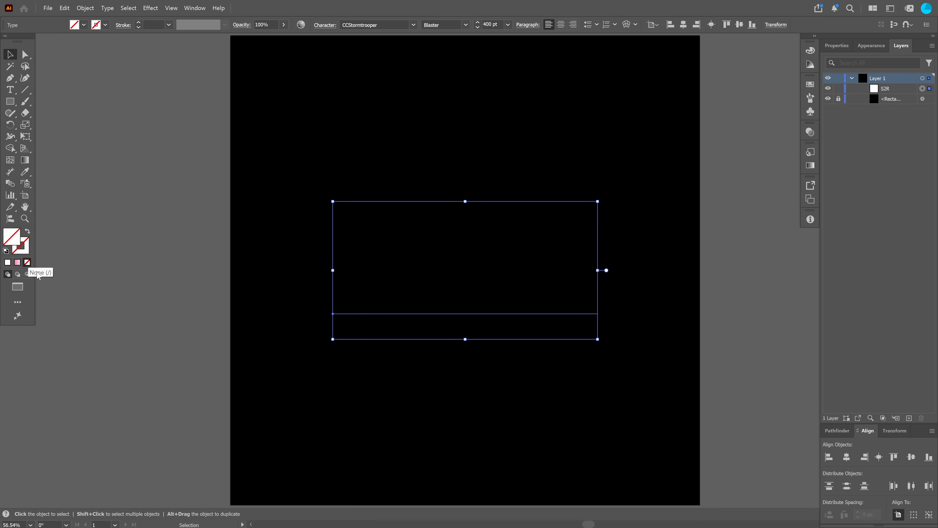
left_click(864, 46)
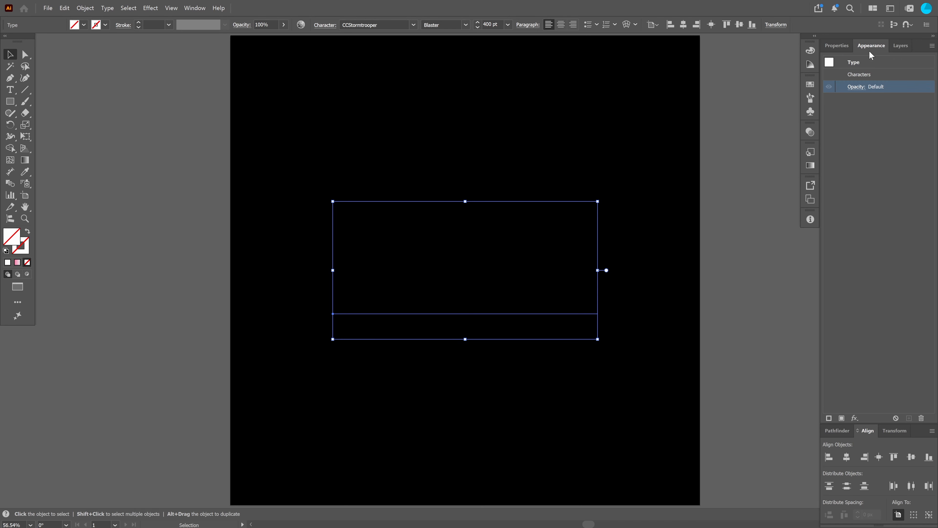
left_click(842, 418)
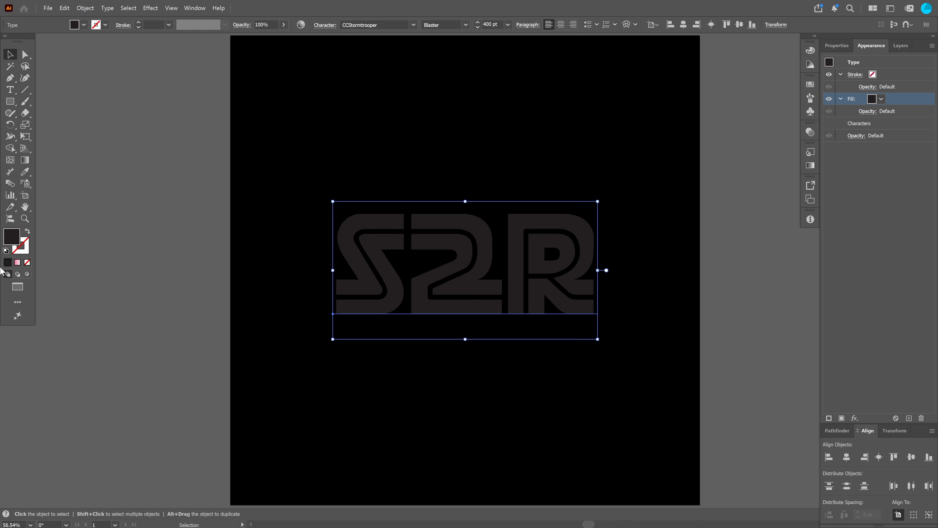
double_click(11, 239)
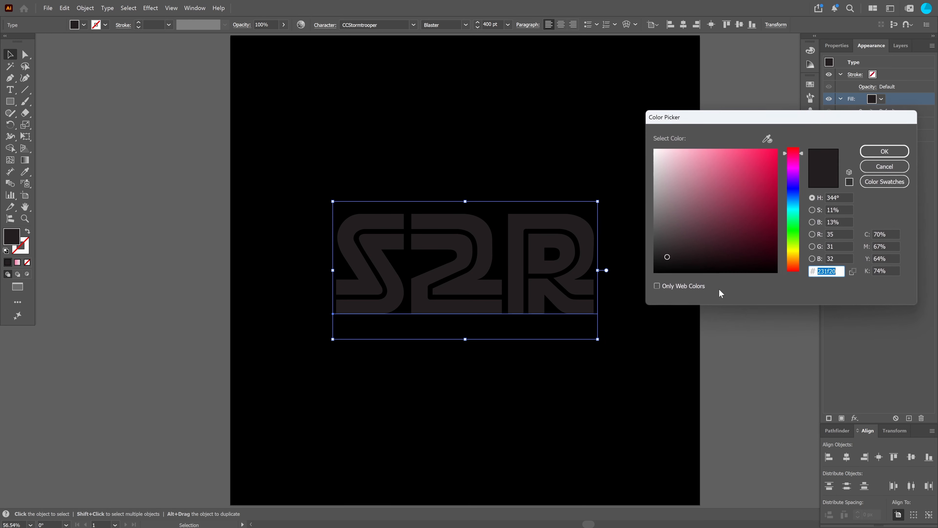
left_click(745, 159)
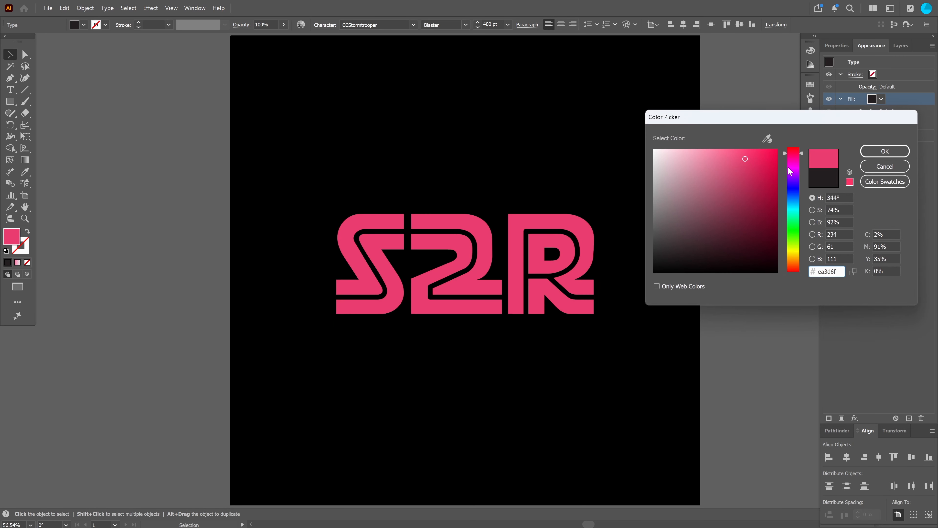
left_click(885, 151)
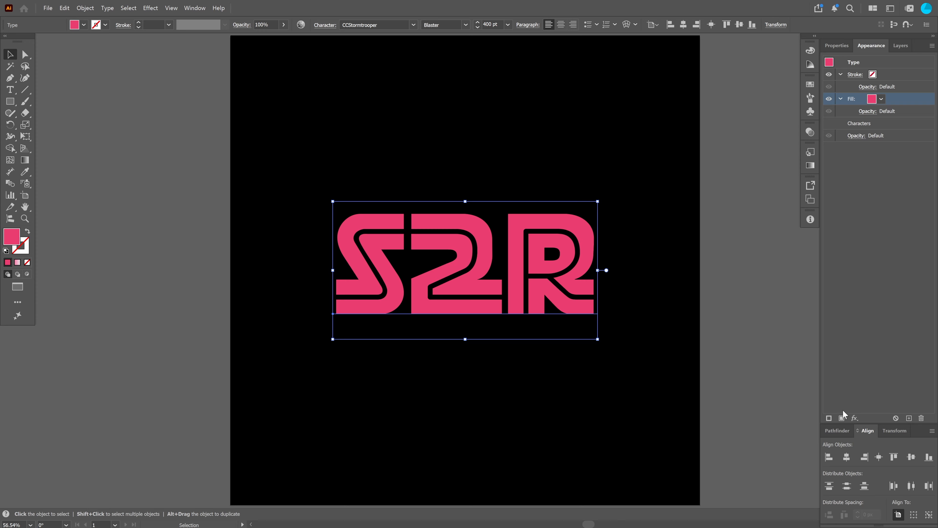
Add five more pink fills to the S2R text's appearance
left_click(842, 418)
left_click(843, 418)
left_click(843, 418)
left_click(843, 418)
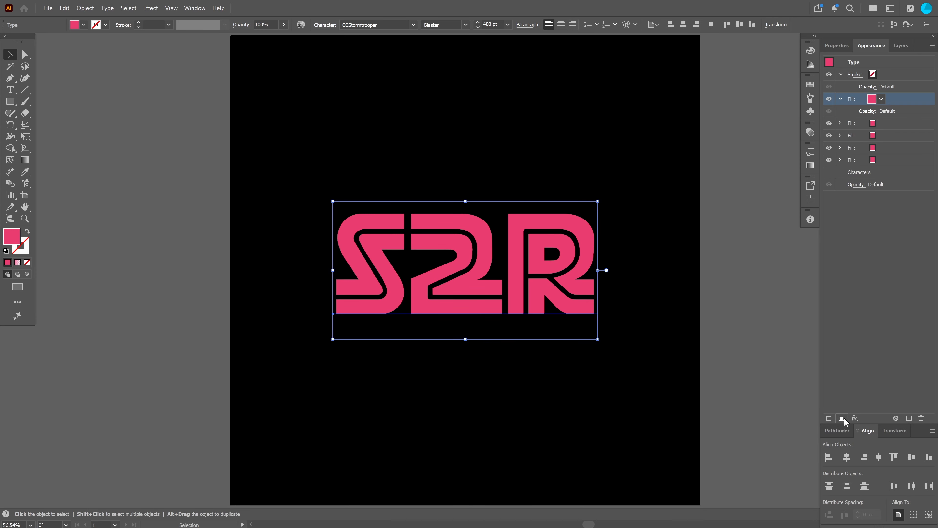
left_click(842, 419)
left_click(880, 124)
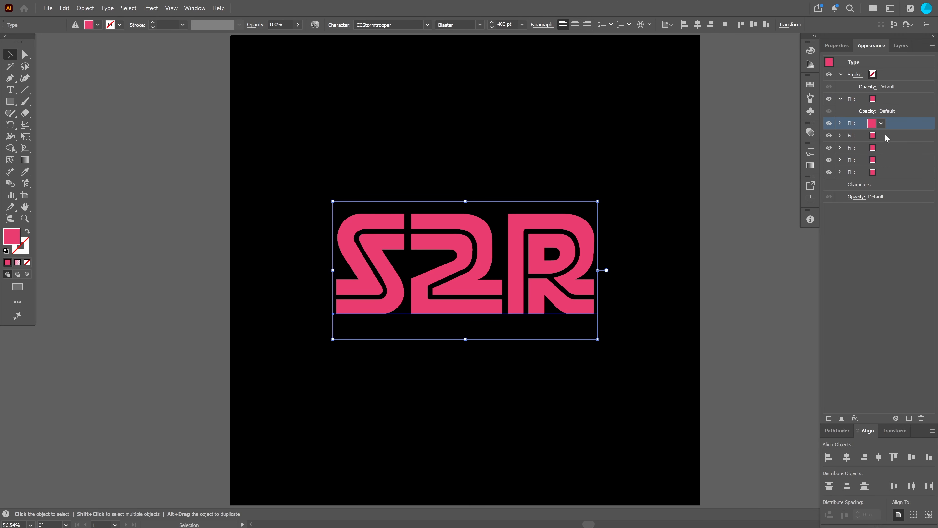
left_click(885, 136)
left_click(886, 150)
left_click(891, 99)
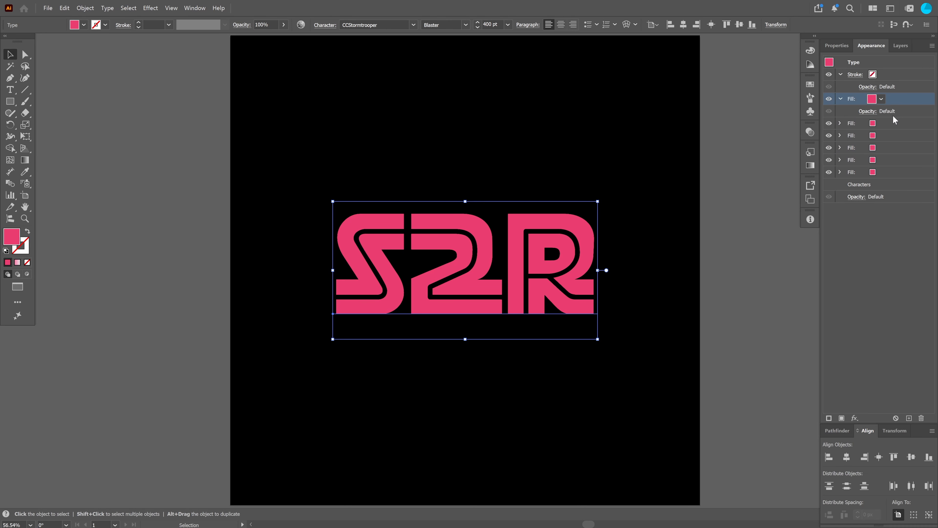
left_click(893, 124)
left_click(894, 136)
left_click(890, 149)
left_click(888, 160)
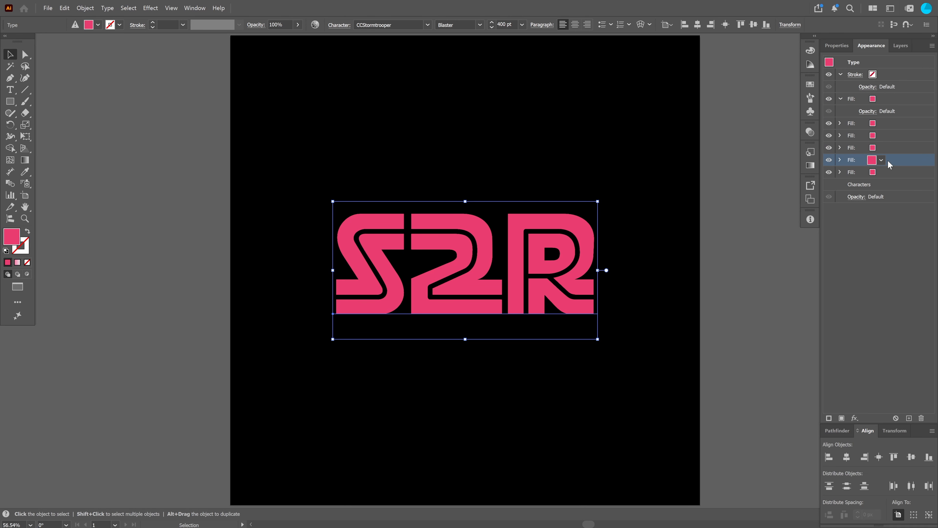
left_click(886, 171)
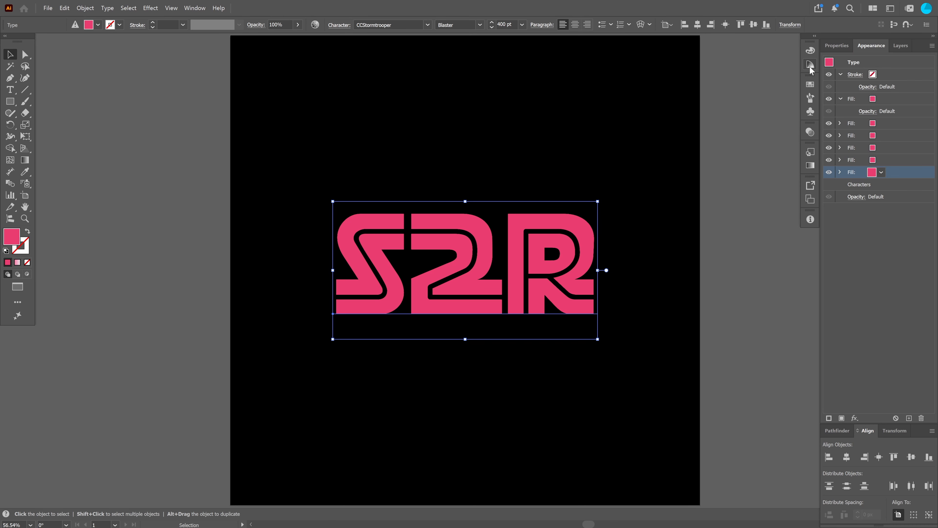
left_click(810, 85)
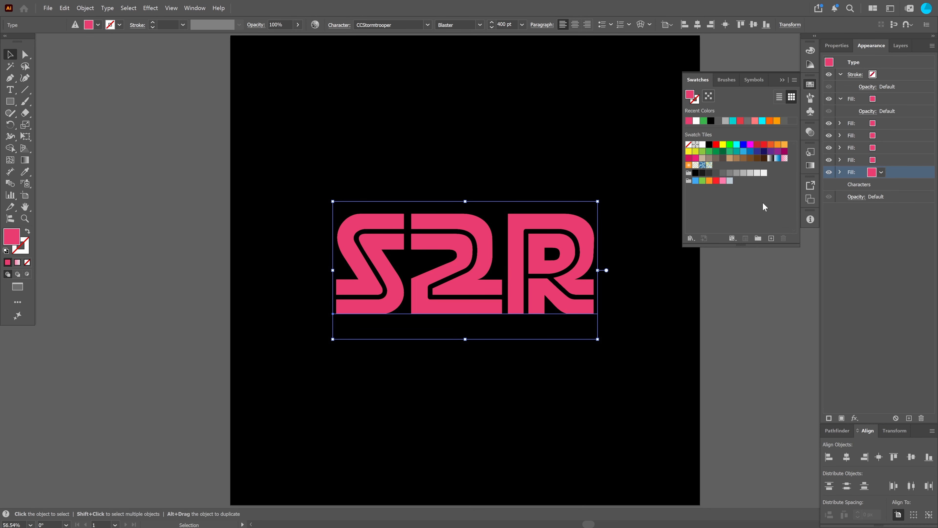
left_click(843, 345)
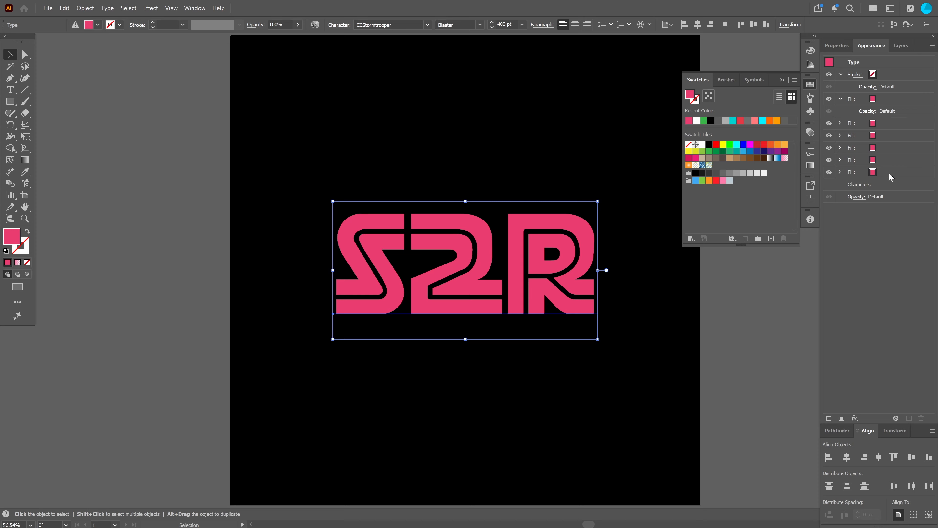
left_click(783, 79)
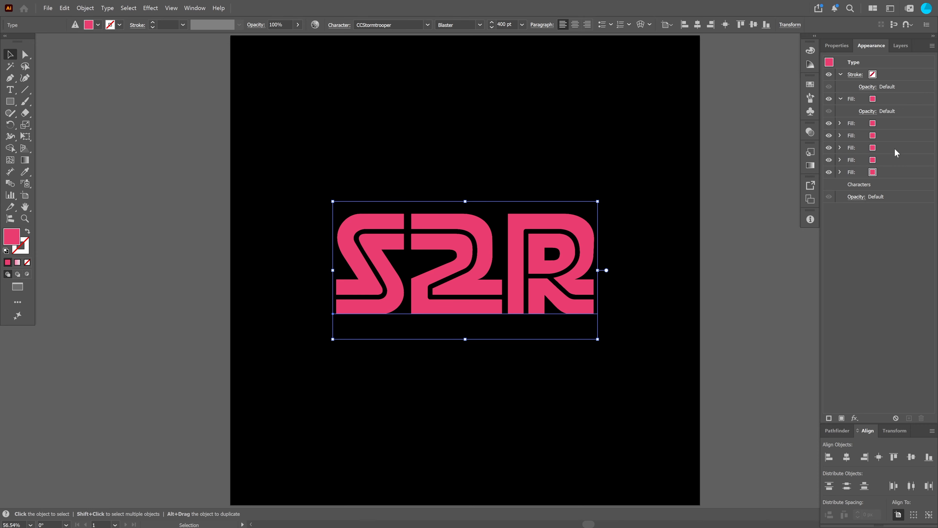
left_click_drag(908, 252, 858, 113)
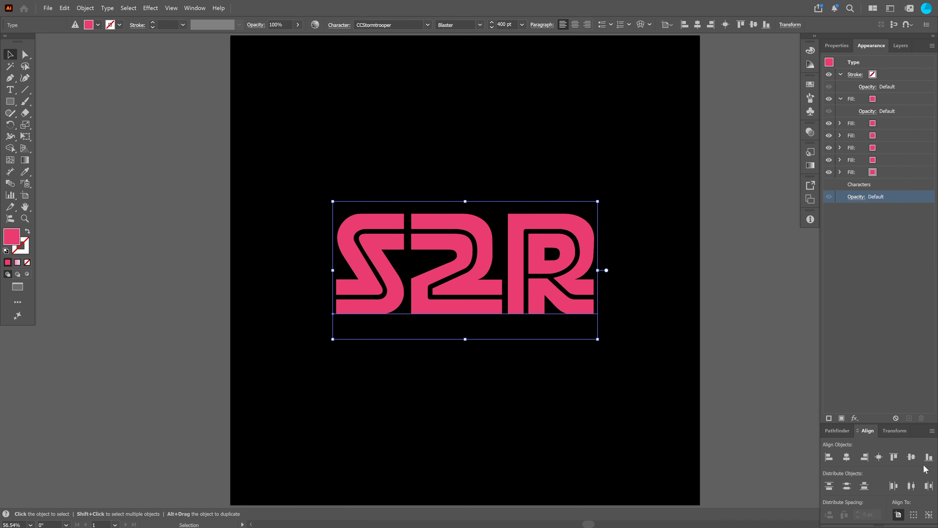
left_click(896, 172)
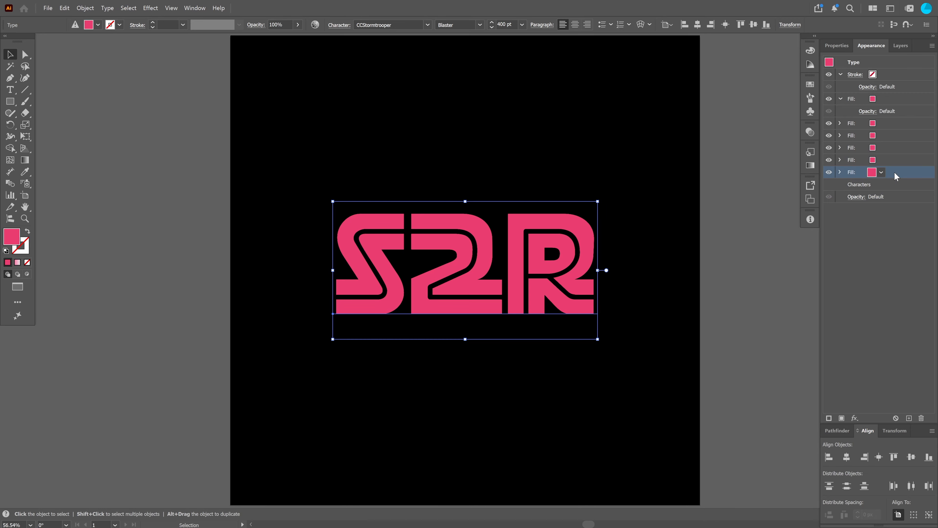
Undo the last added fill and delete the four other extra fills, keeping only the topmost one
key("ctrl+z")
left_click(894, 124)
left_click(893, 159, "shift")
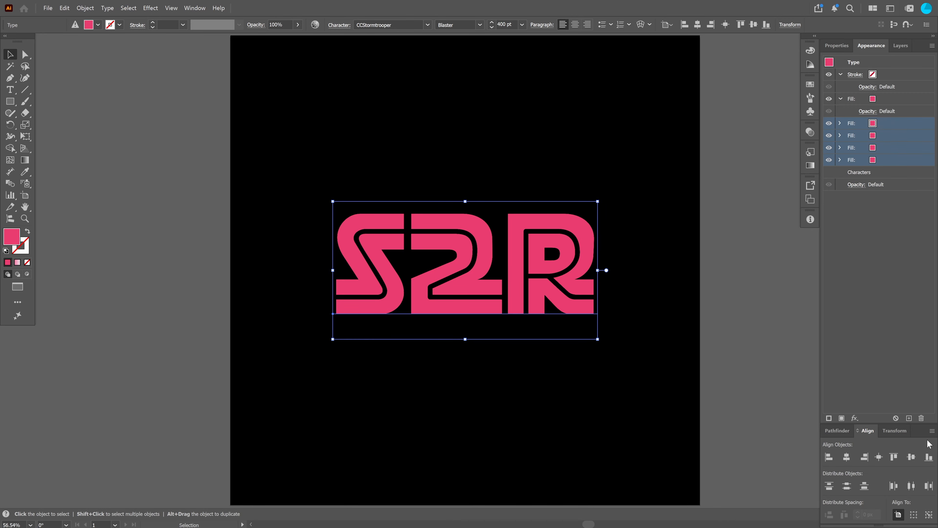
left_click(922, 418)
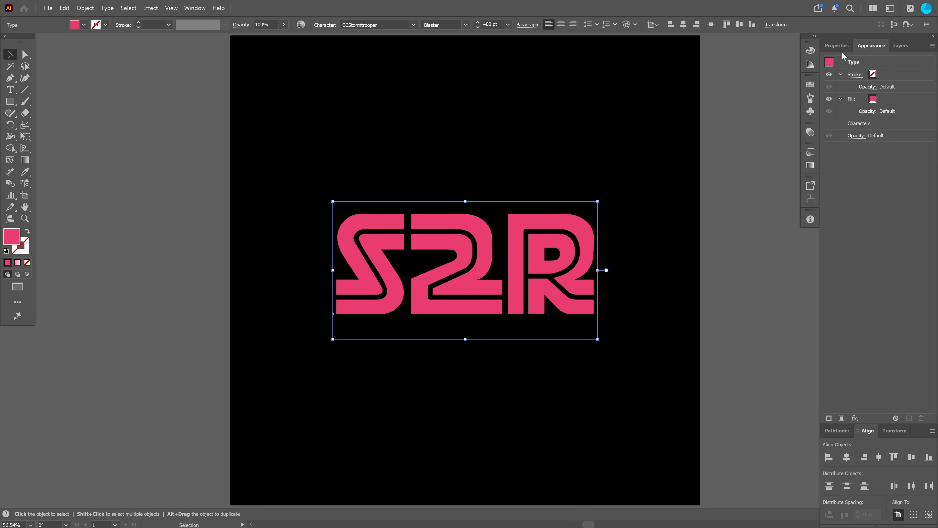
Apply the R=212 G=20 B=90 swatch to the text's fill and make that swatch a global color
left_click(812, 87)
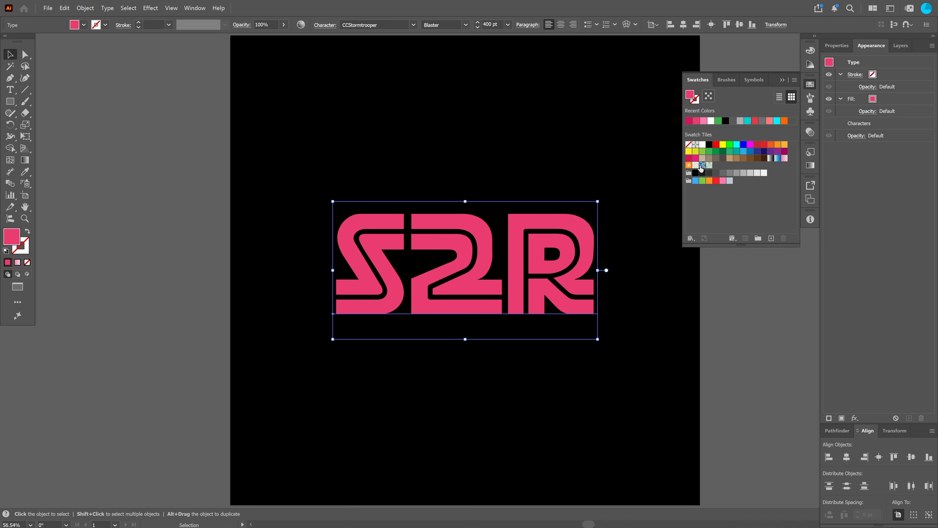
left_click(688, 159)
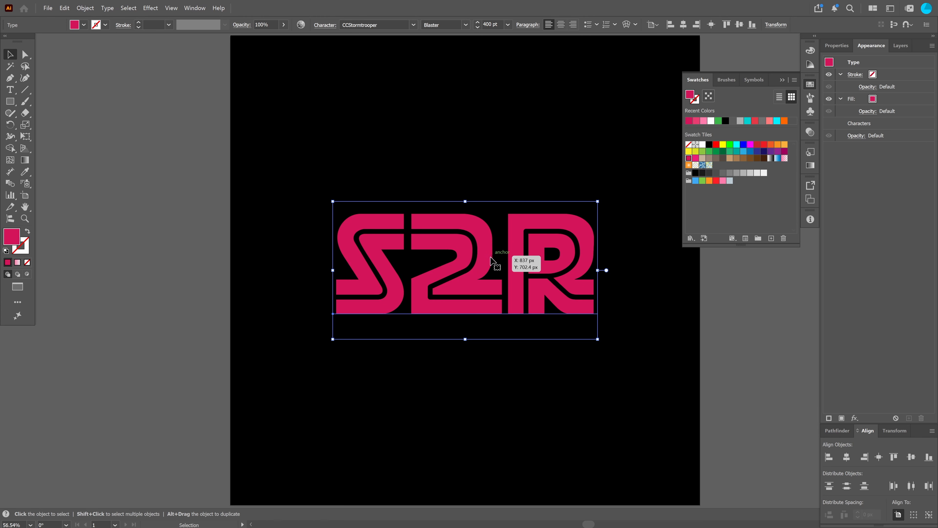
double_click(690, 159)
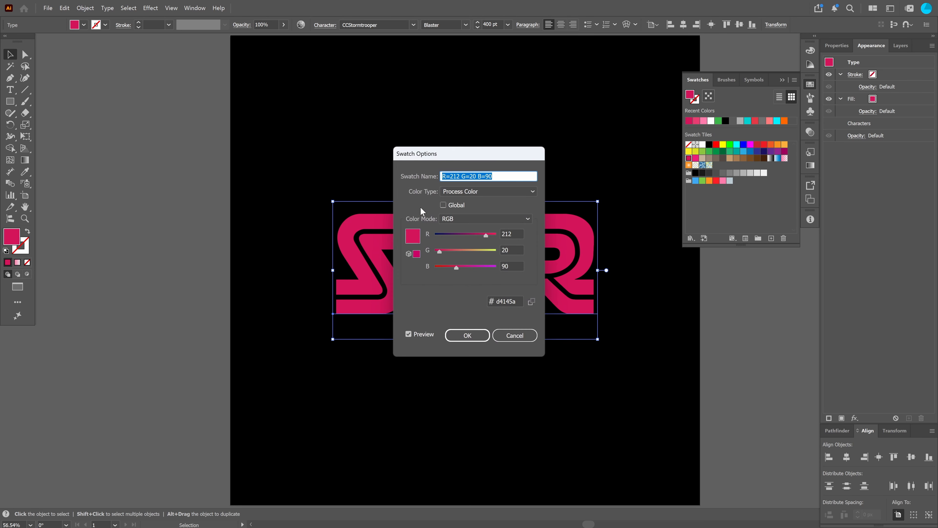
left_click(443, 205)
left_click(467, 336)
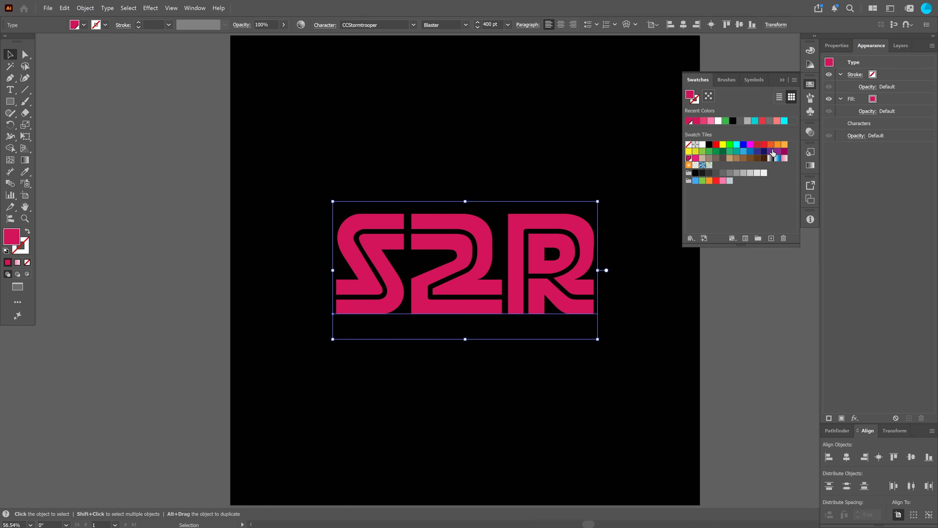
Recolor the text's fill with the red R=237 G=28 B=36 swatch and make that swatch global
left_click(765, 146)
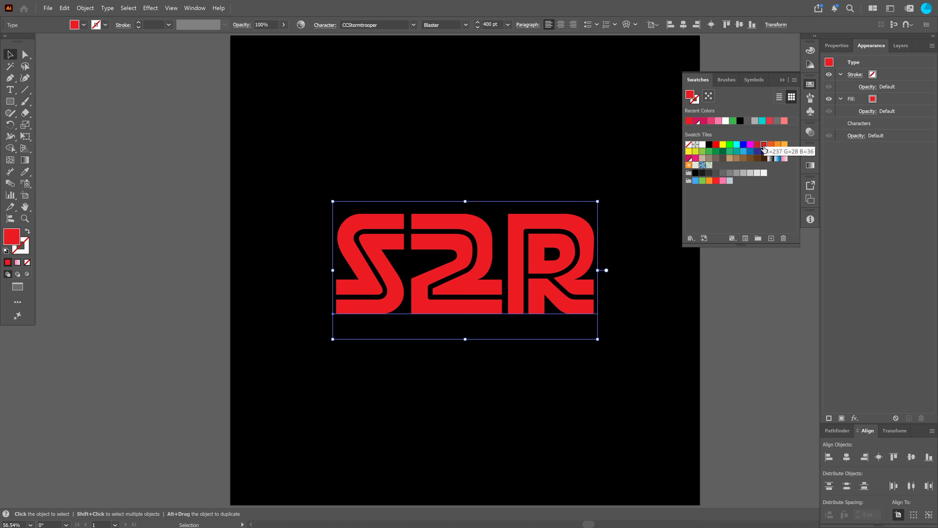
double_click(765, 146)
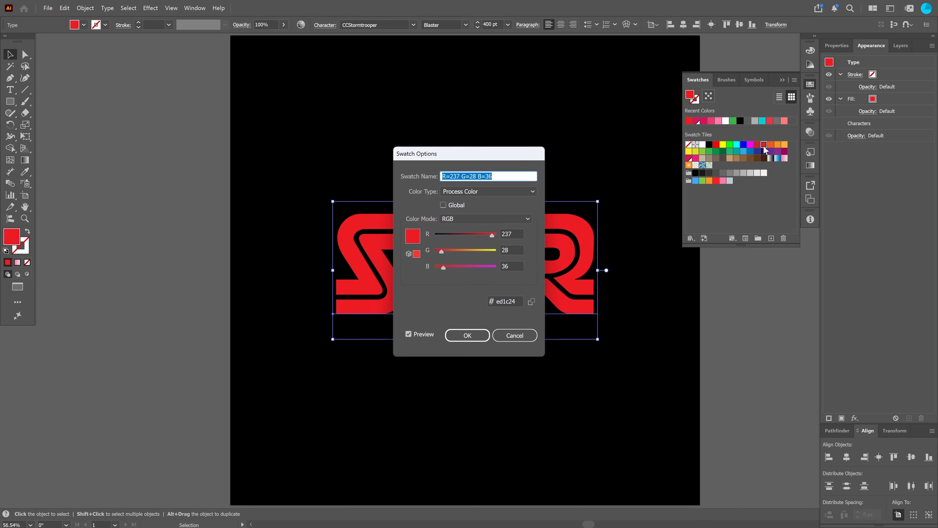
left_click(444, 205)
left_click(451, 334)
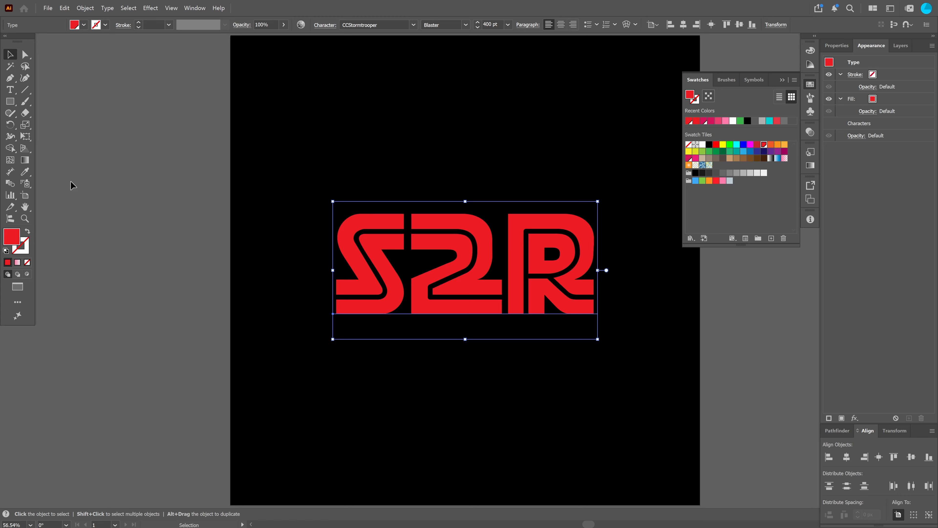
Apply the white-to-black linear gradient from the Document Library presets to the S2R text's fill
left_click(886, 99)
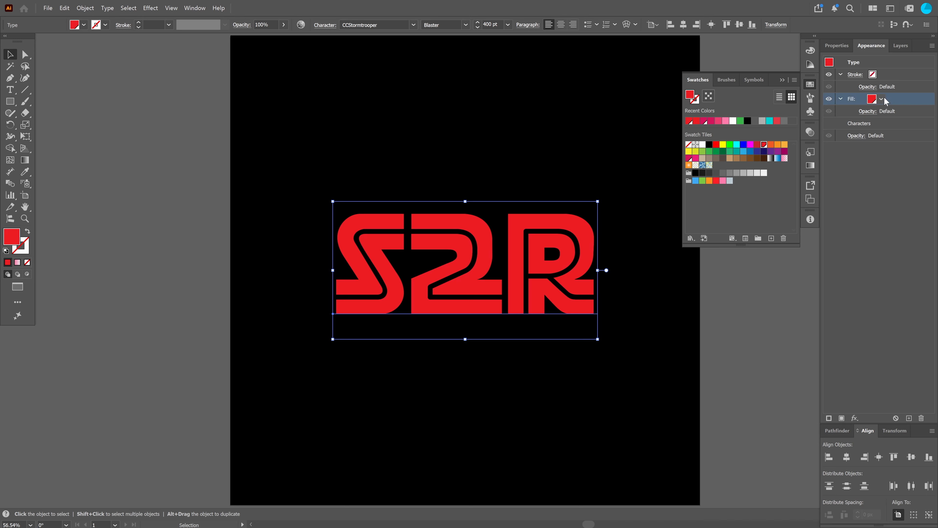
left_click(25, 160)
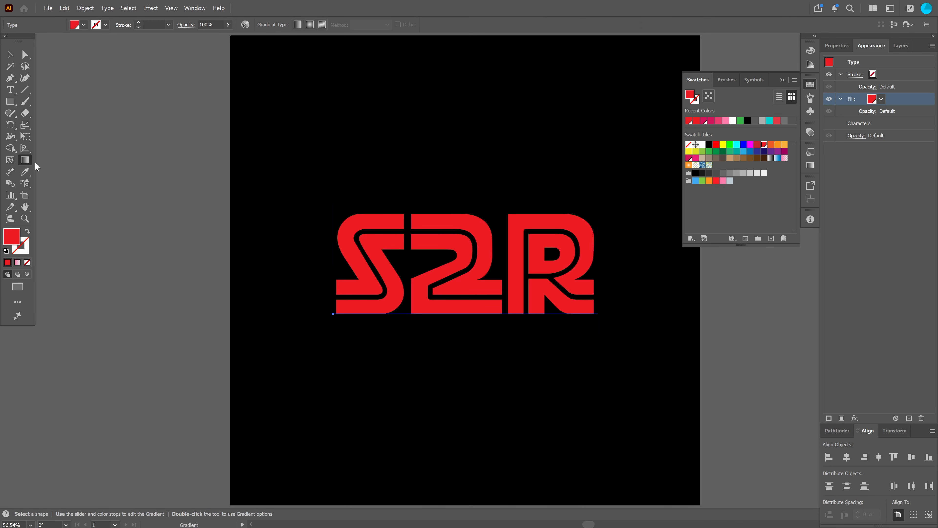
left_click(810, 165)
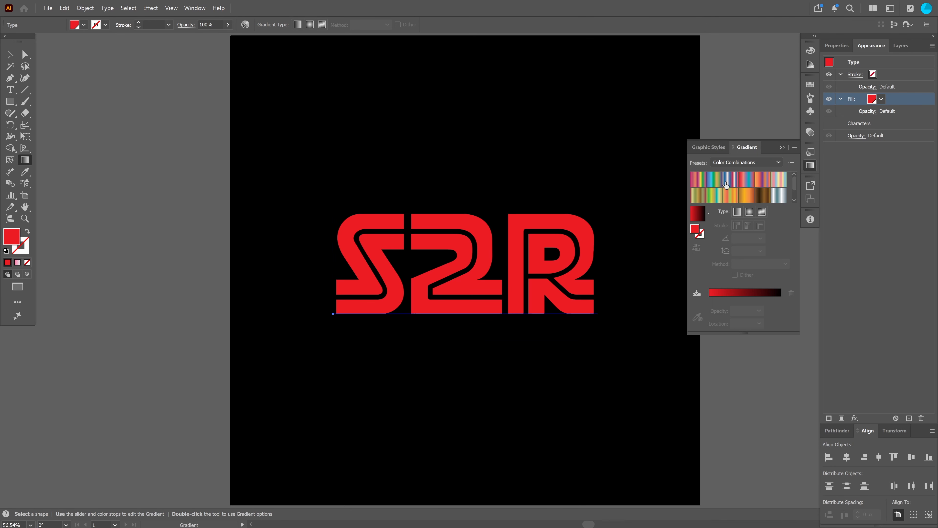
left_click(725, 162)
left_click(725, 162)
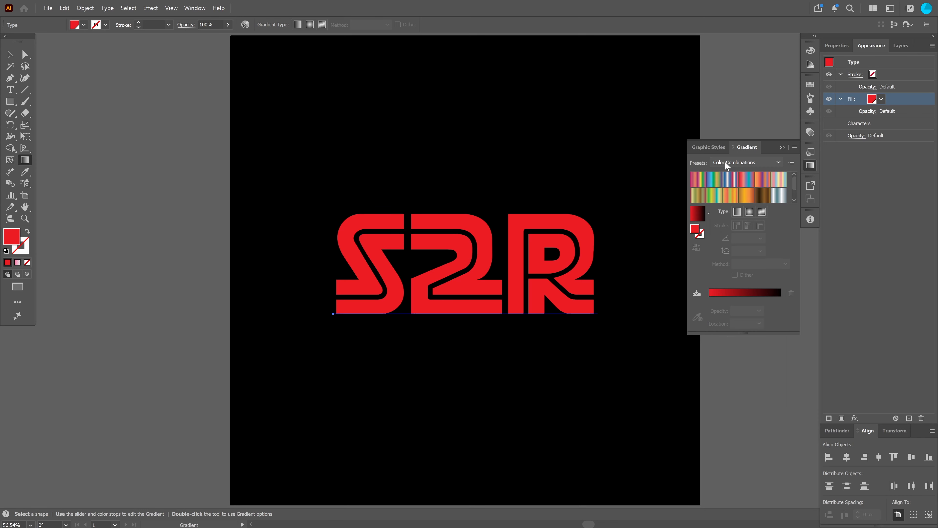
left_click(757, 162)
left_click(739, 171)
left_click(713, 184)
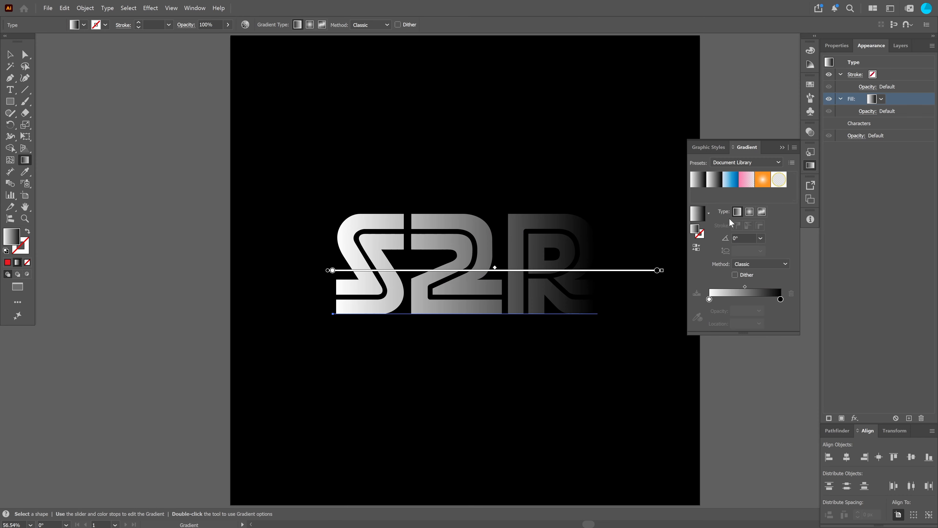
Recolor the gradient's white stop with the global pink R=212 G=20 B=90 swatch and its black stop with the global red swatch
left_click(709, 298)
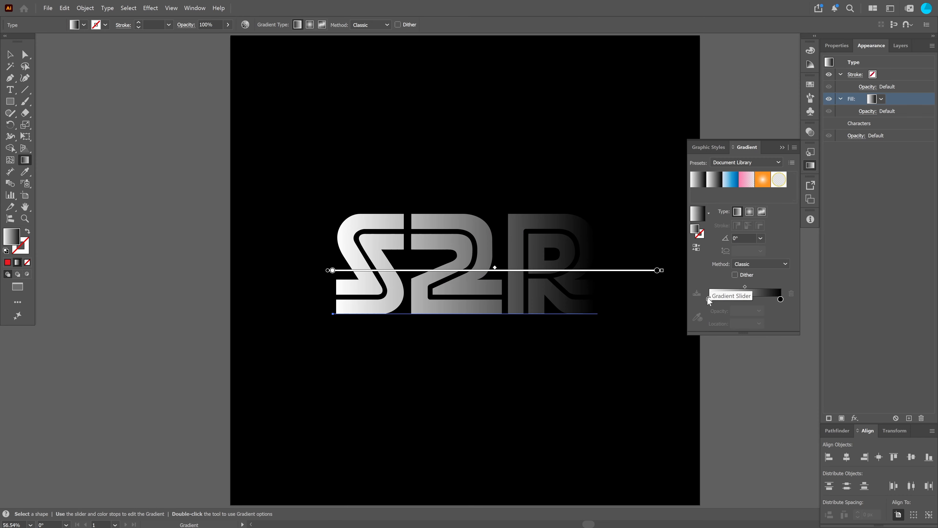
left_click(810, 85)
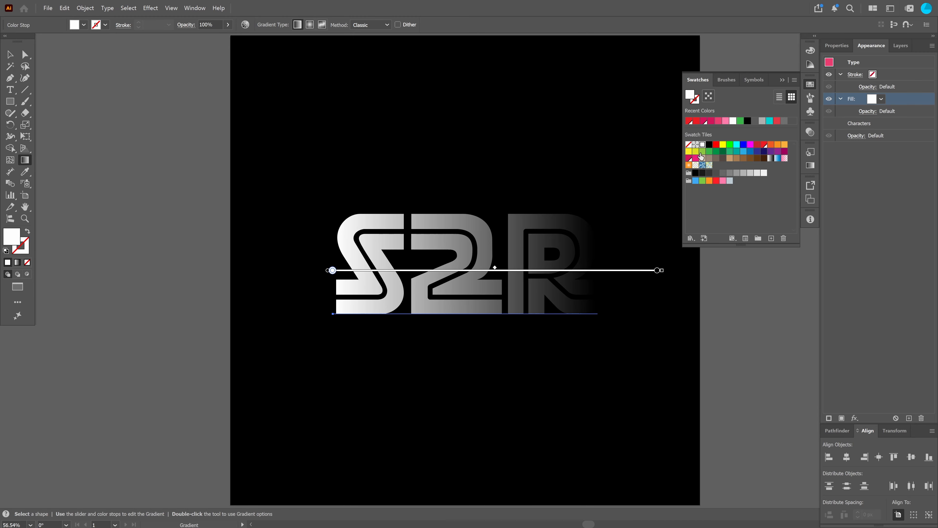
left_click(689, 159)
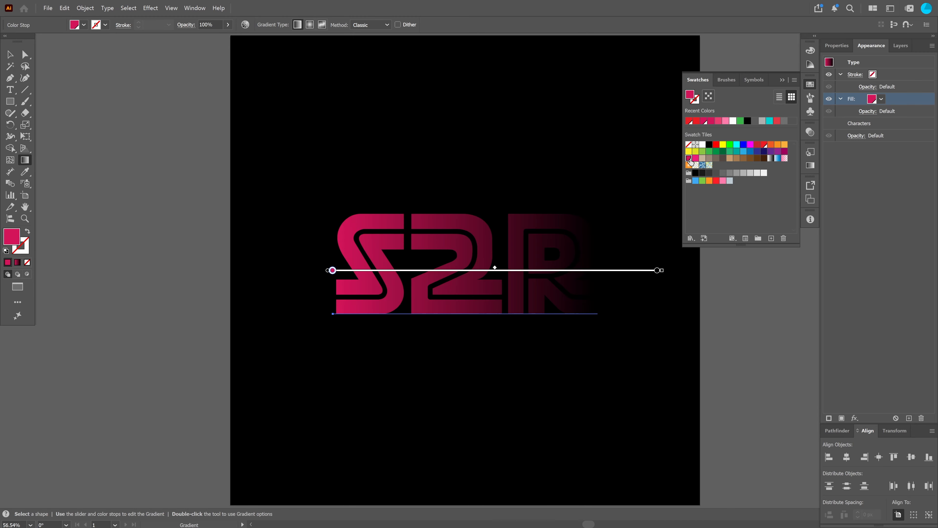
left_click(658, 271)
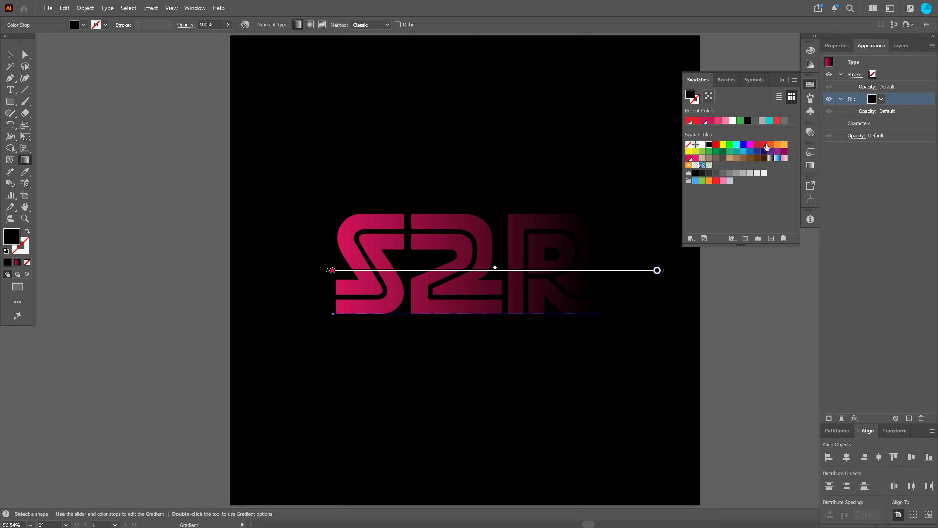
left_click(764, 145)
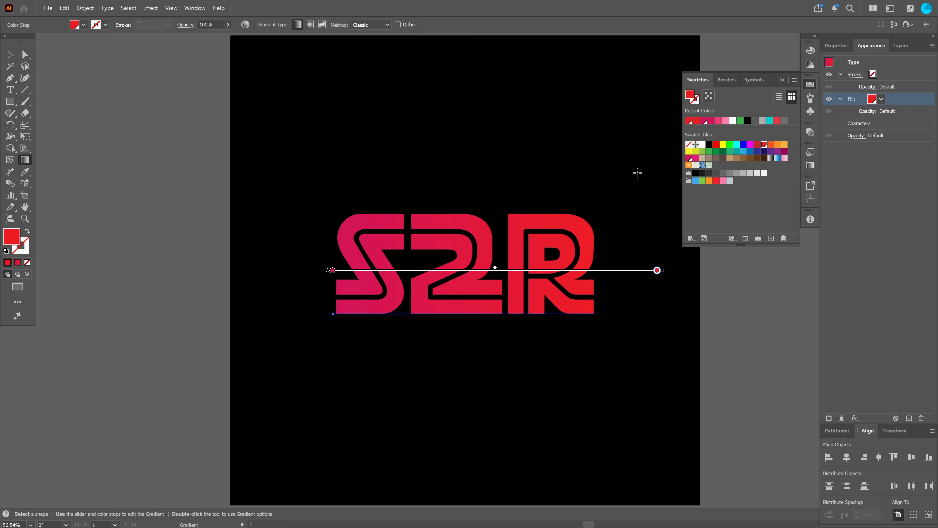
left_click(810, 165)
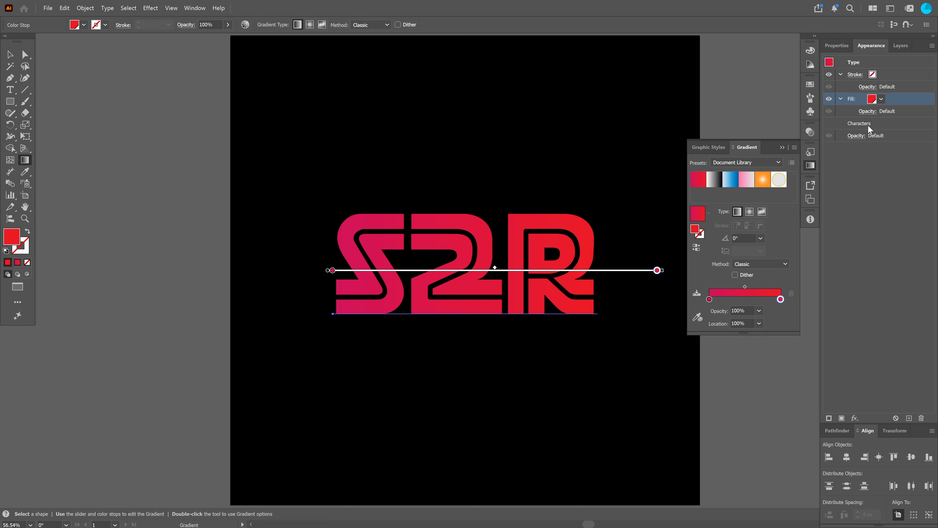
left_click(786, 148)
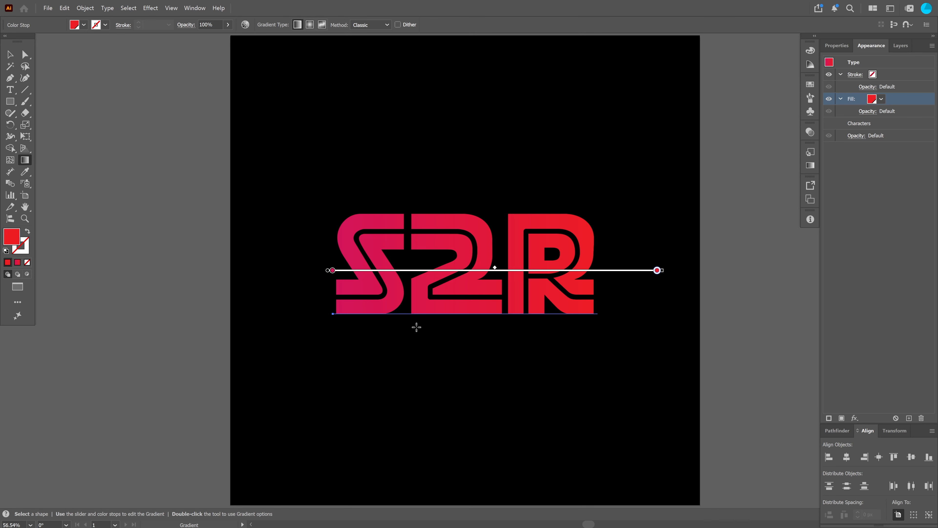
Add a Gaussian Blur effect with a 4-pixel radius to the text's gradient fill
left_click(11, 55)
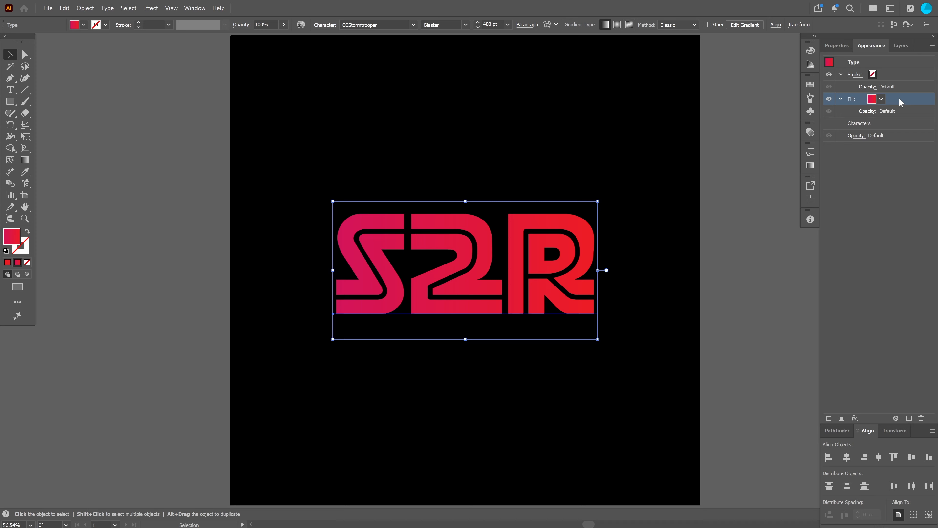
left_click(855, 418)
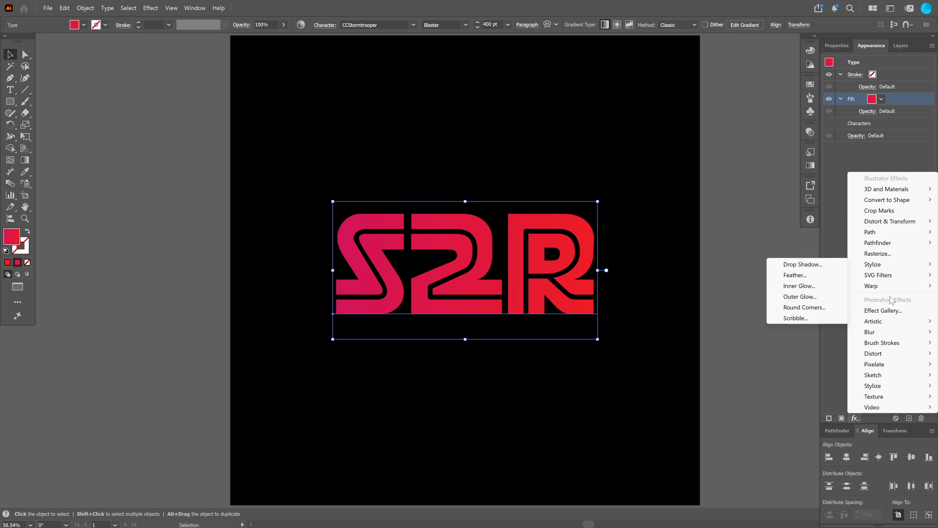
mouse_move(859, 336)
left_click(809, 332)
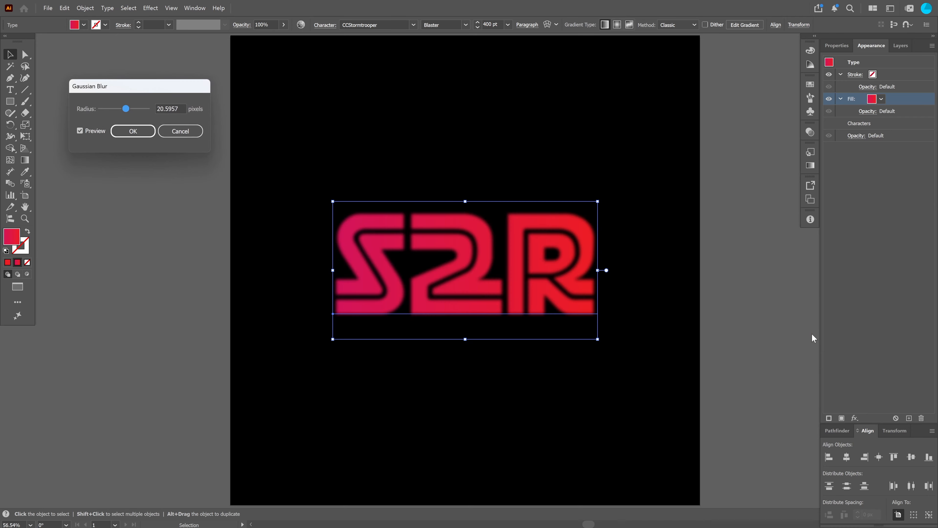
left_click_drag(148, 86, 610, 141)
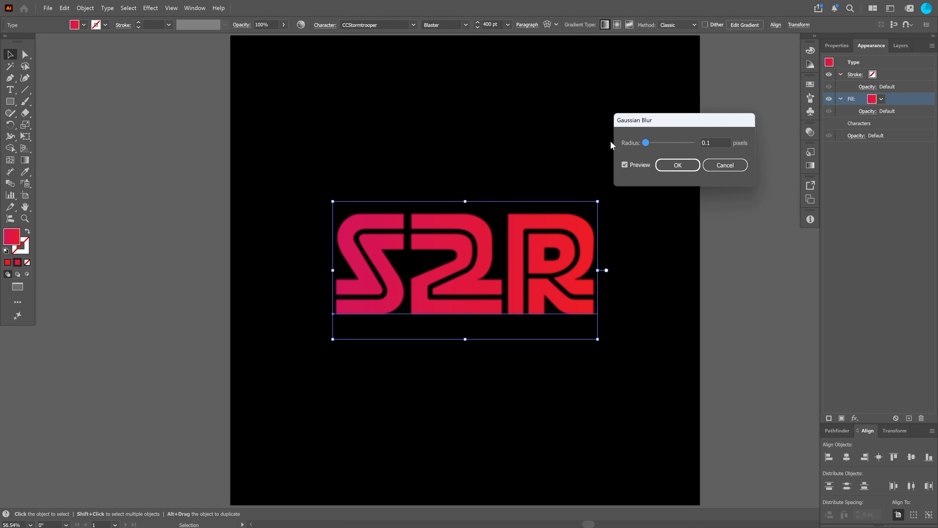
left_click_drag(715, 143, 686, 143)
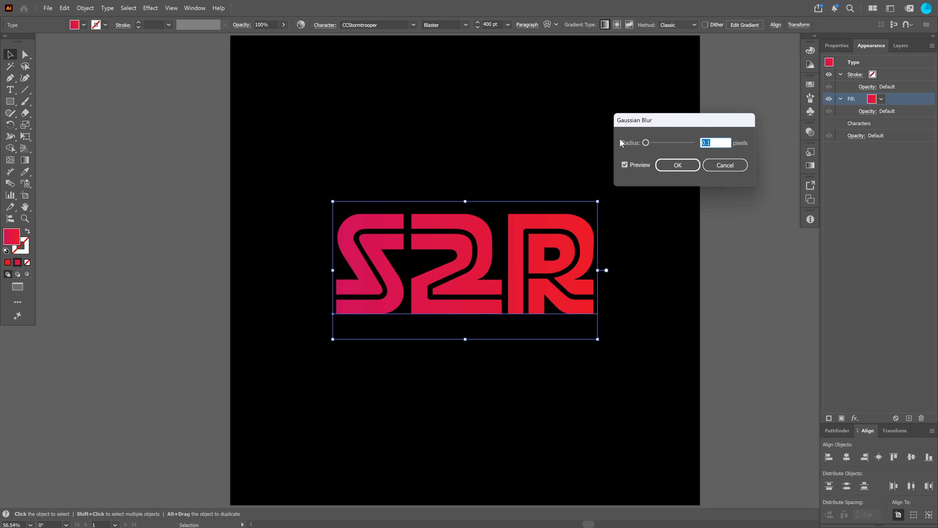
type("2")
key("BackSpace")
type("4")
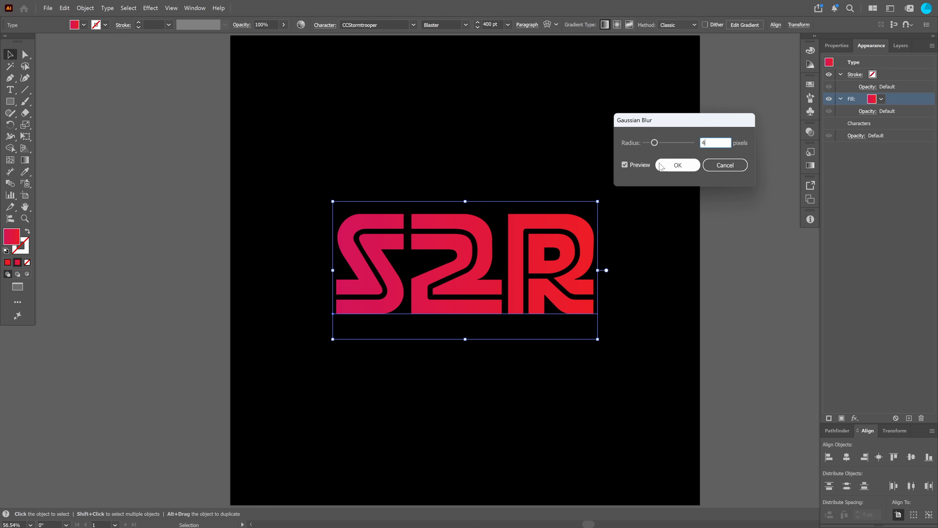
left_click(678, 165)
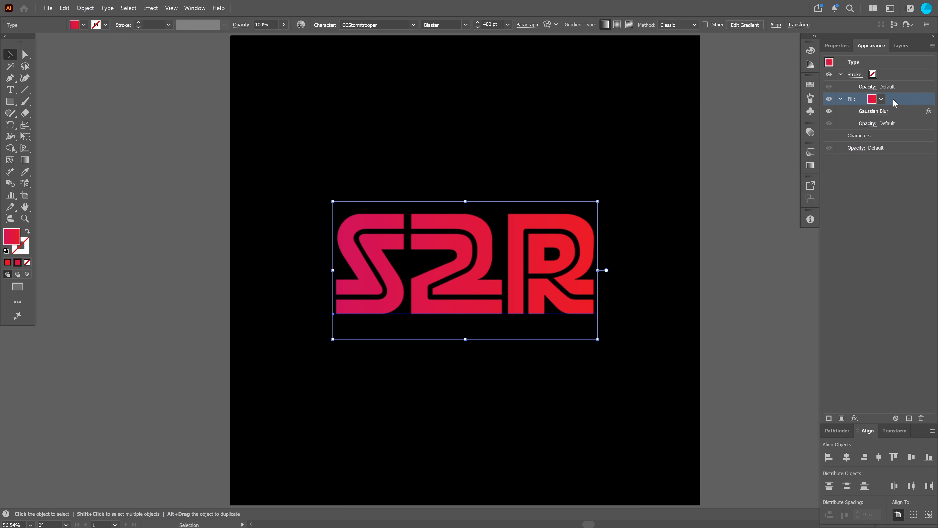
Duplicate the blurred gradient fill and set the lower copy's Gaussian Blur radius to 8 pixels
left_click(909, 418)
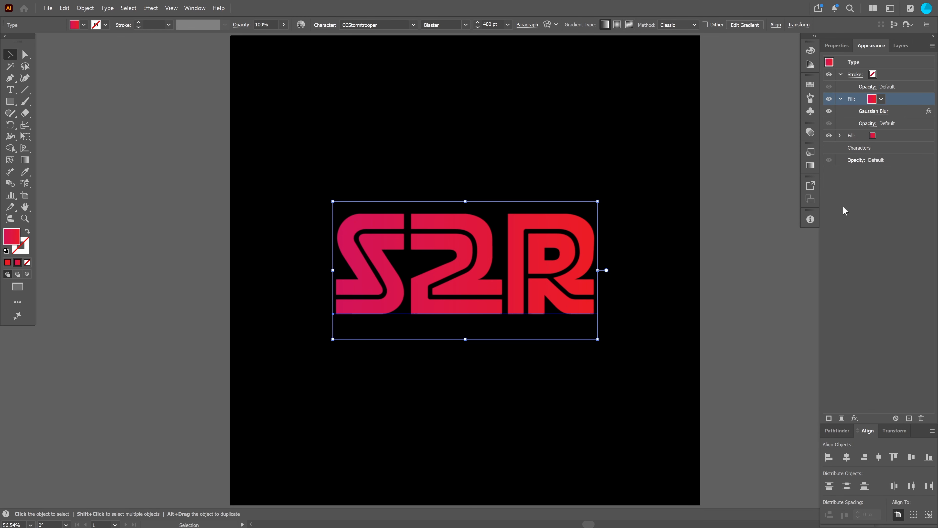
left_click(889, 136)
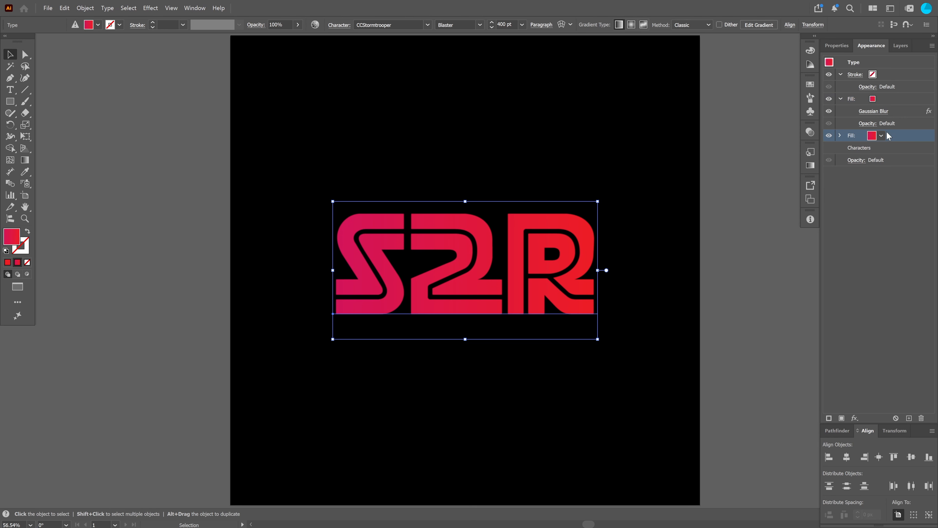
left_click(840, 136)
left_click(873, 149)
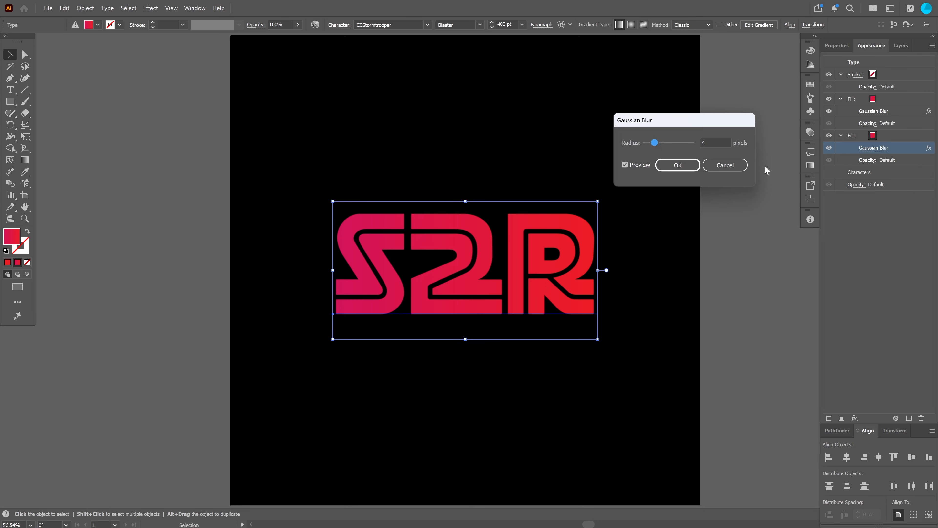
left_click(711, 142)
type("8")
left_click(678, 165)
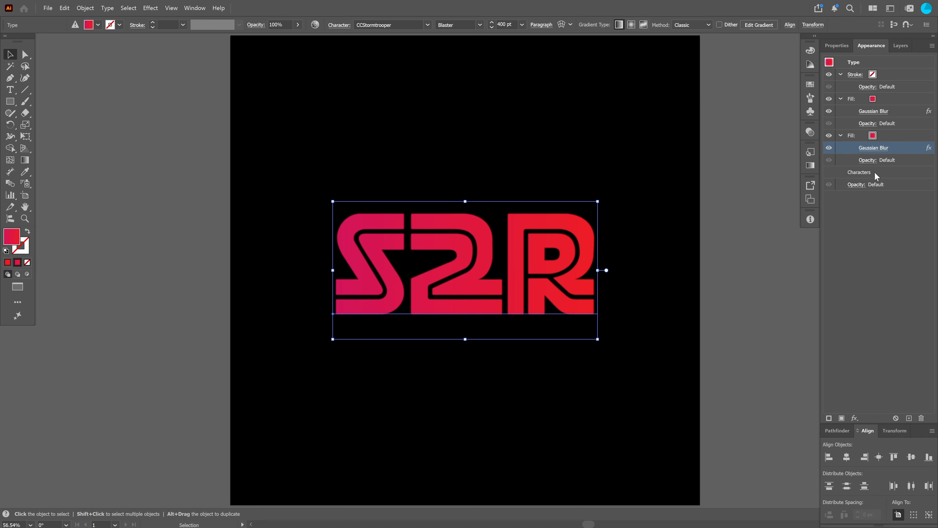
Duplicate the fill with the 8-pixel blur and set the lowest copy's Gaussian Blur radius to 16 pixels
left_click(885, 135)
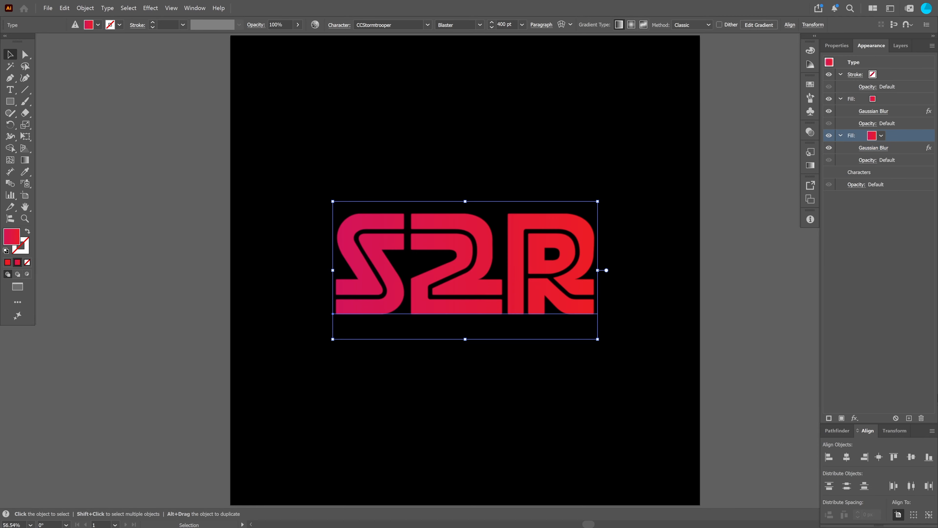
left_click(909, 418)
left_click(840, 172)
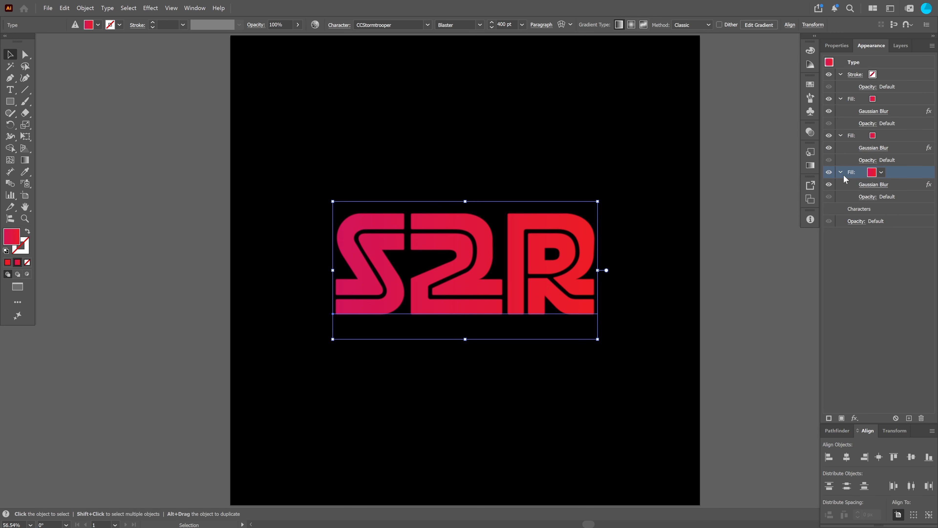
left_click(874, 185)
left_click(713, 143)
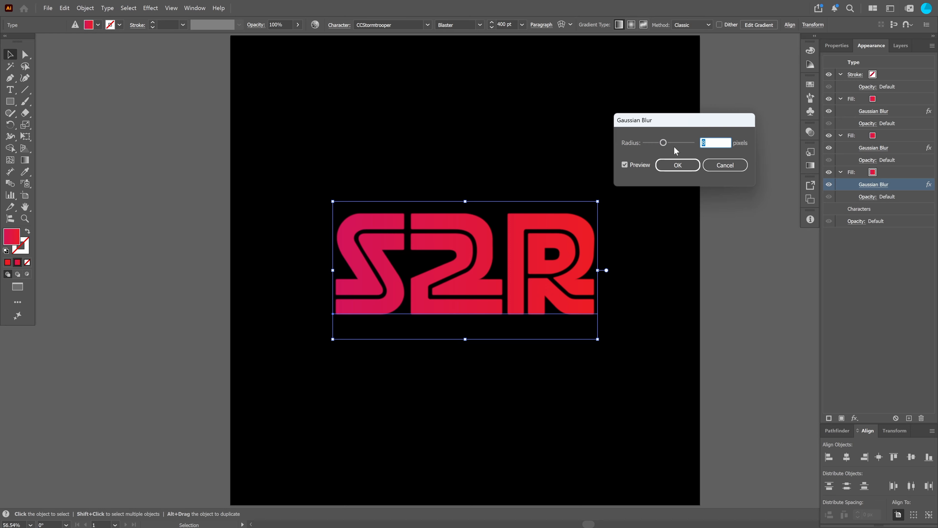
key("BackSpace")
type("16")
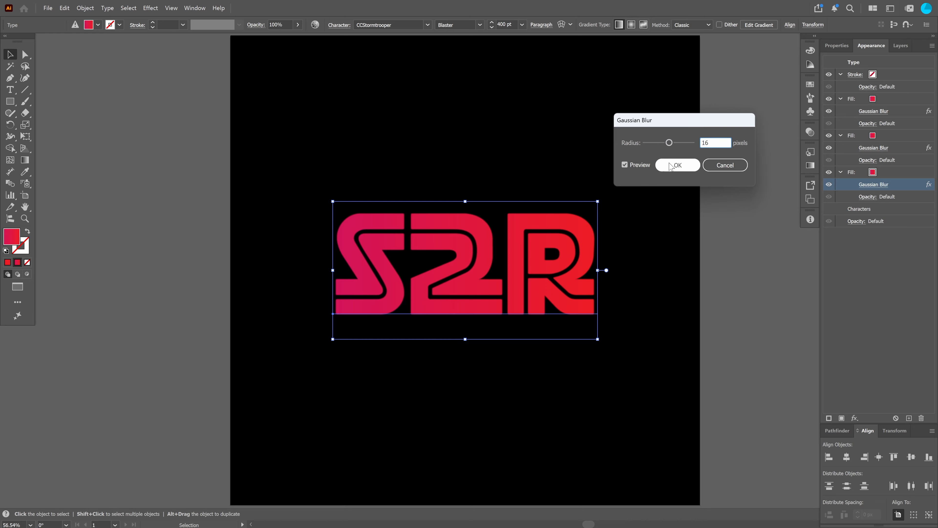
left_click(678, 165)
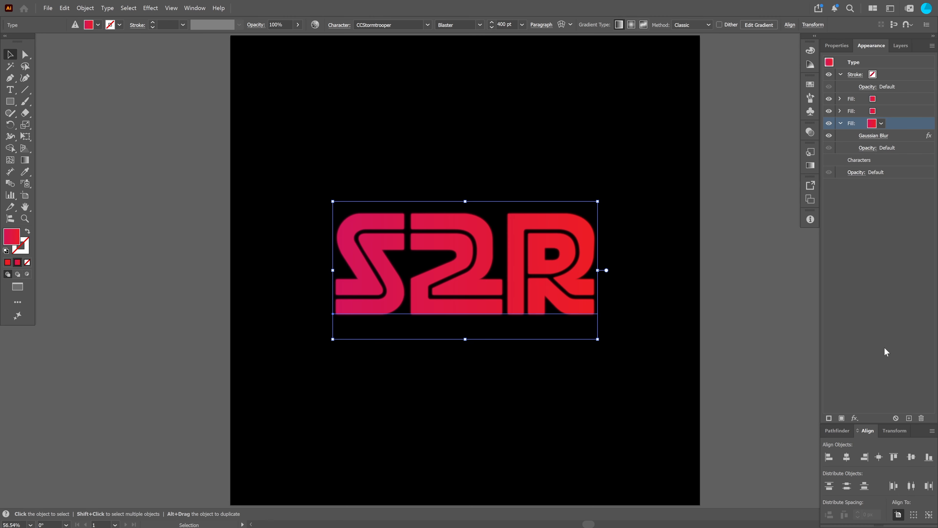
Duplicate the fill with the 16-pixel blur and set the lowest copy's Gaussian Blur radius to 32 pixels
left_click(909, 418)
left_click(878, 163)
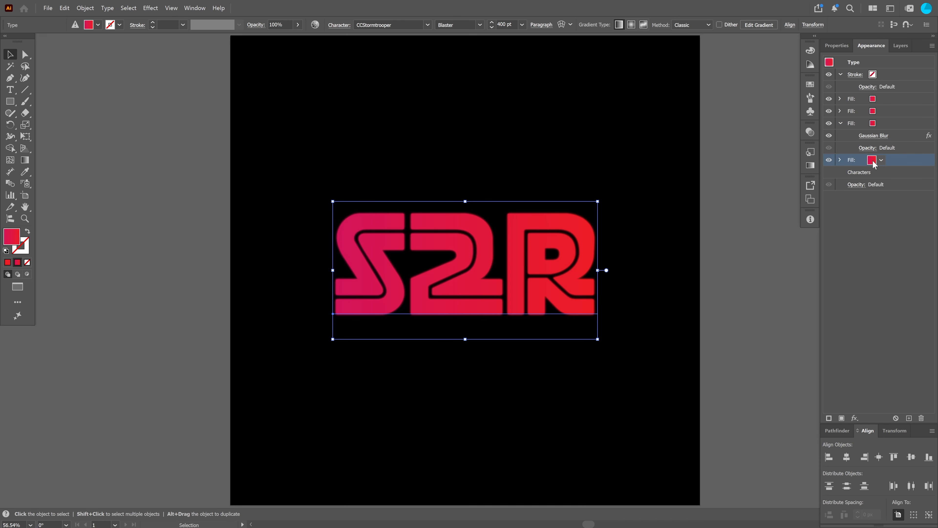
left_click(841, 159)
left_click(861, 174)
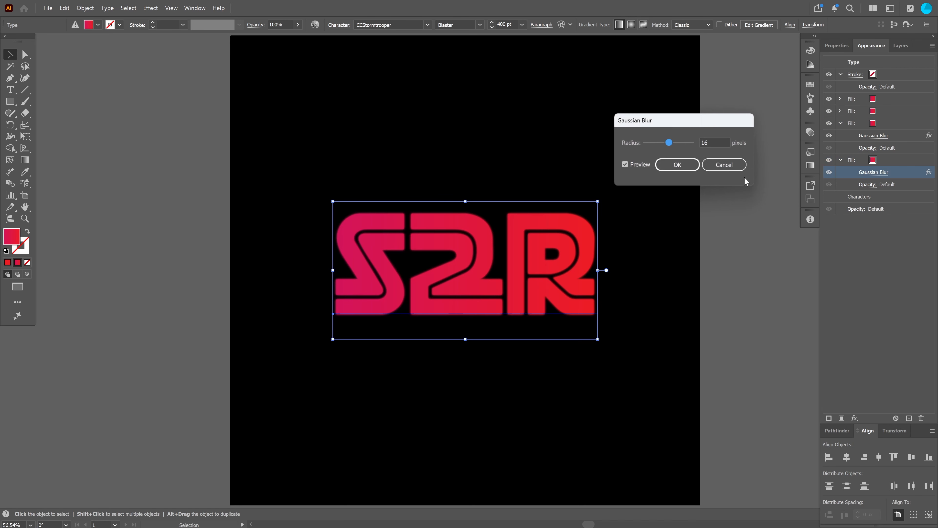
type("32")
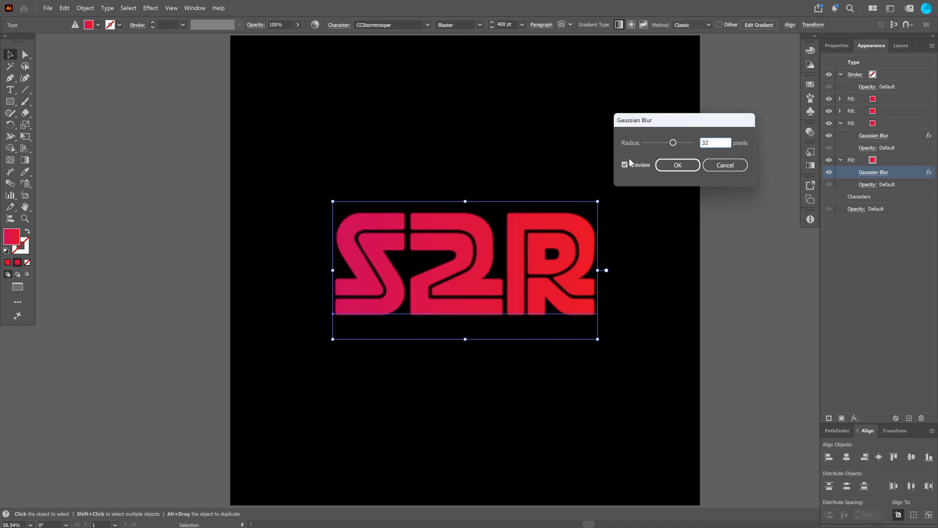
key("Return")
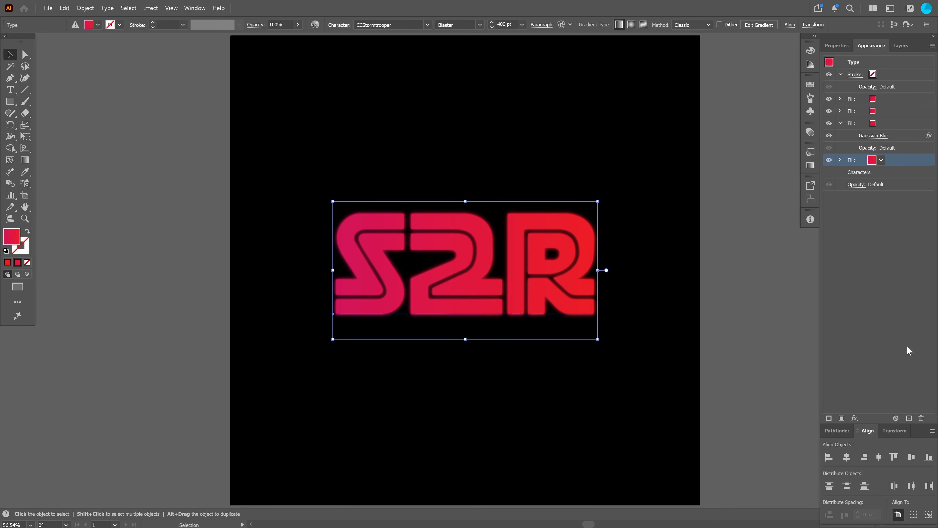
Duplicate the fill with the 32-pixel blur and set the lowest copy's Gaussian Blur radius to 64 pixels
left_click(909, 418)
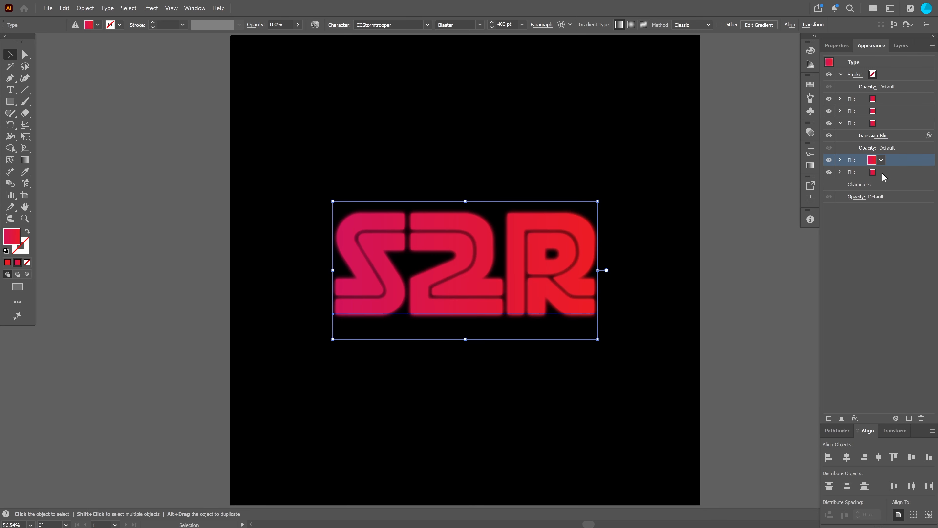
left_click(840, 172)
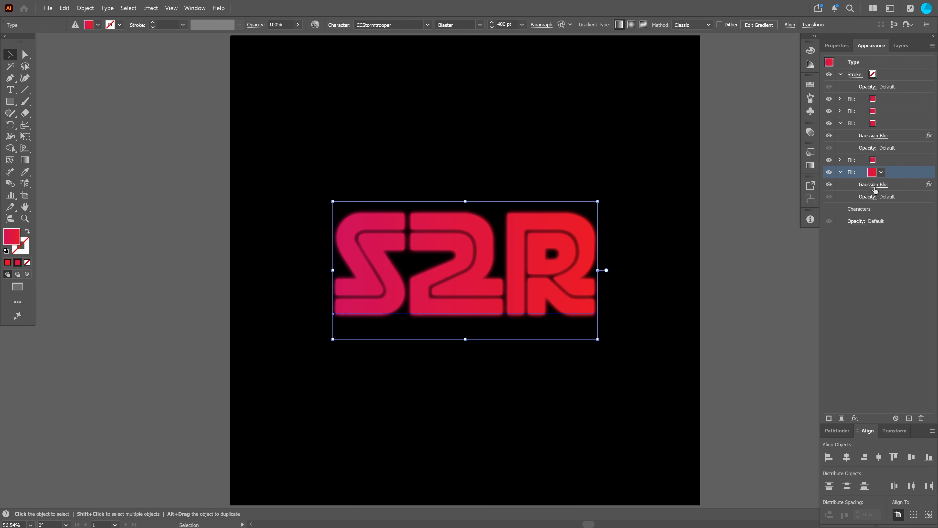
left_click(874, 185)
type("64")
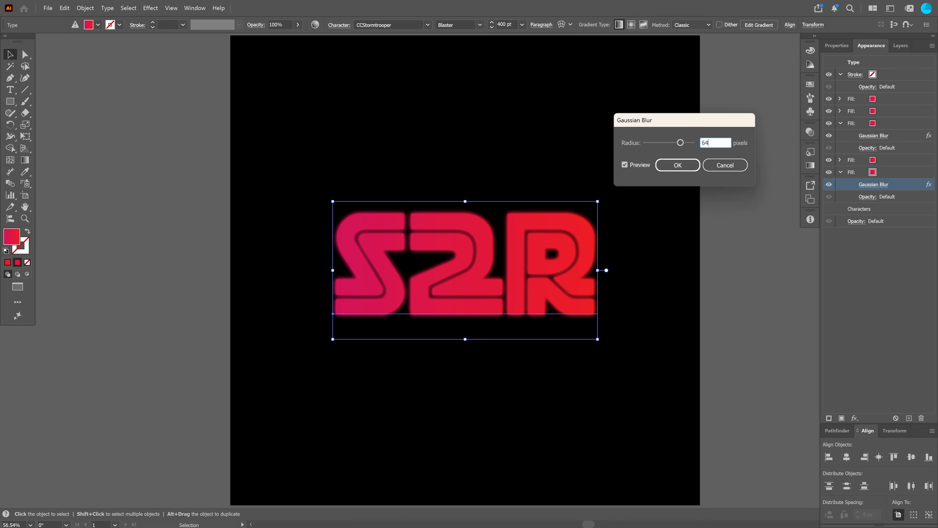
left_click(663, 163)
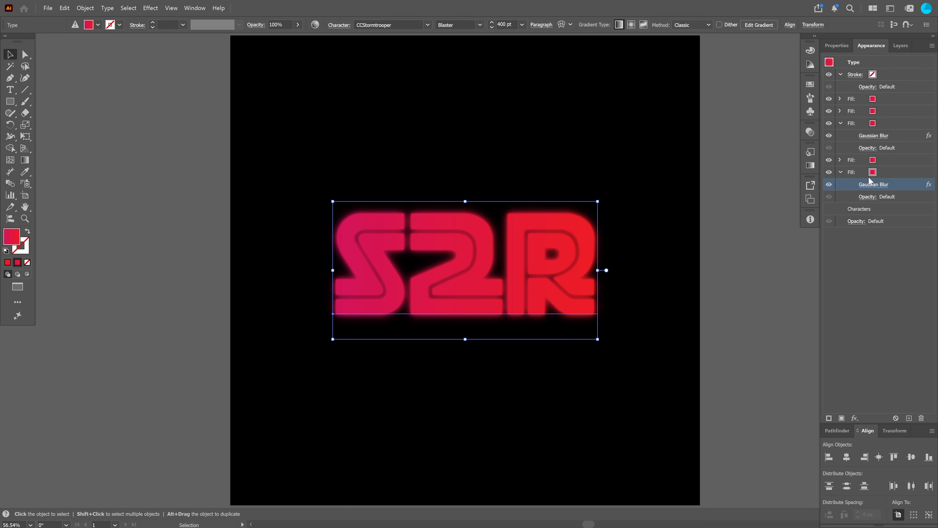
left_click(879, 185)
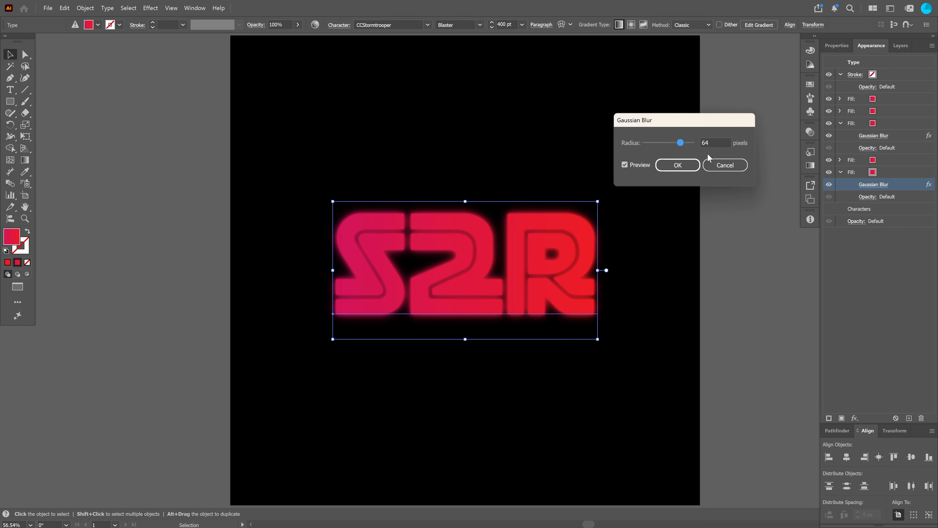
left_click(688, 165)
Duplicate the fill with the 64-pixel blur and set the lowest copy's Gaussian Blur radius to 128 pixels
left_click(897, 173)
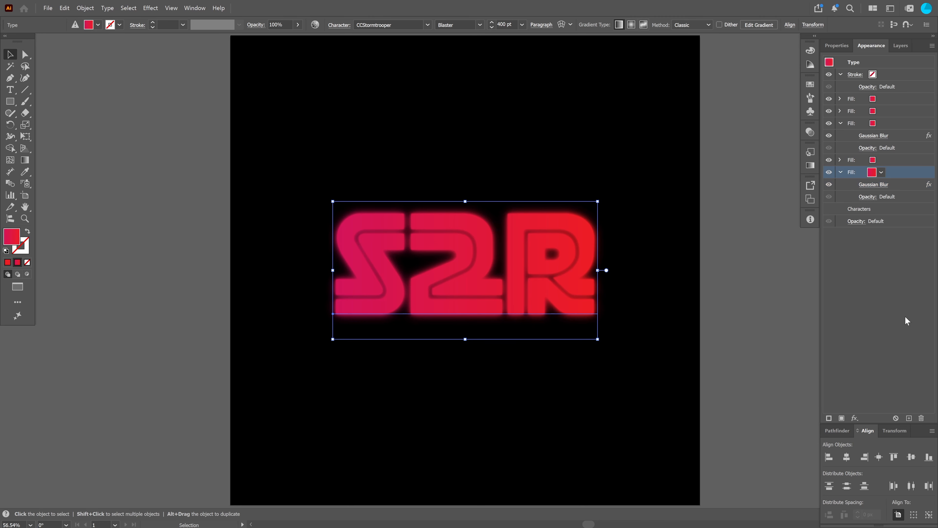
left_click(910, 419)
left_click(888, 207)
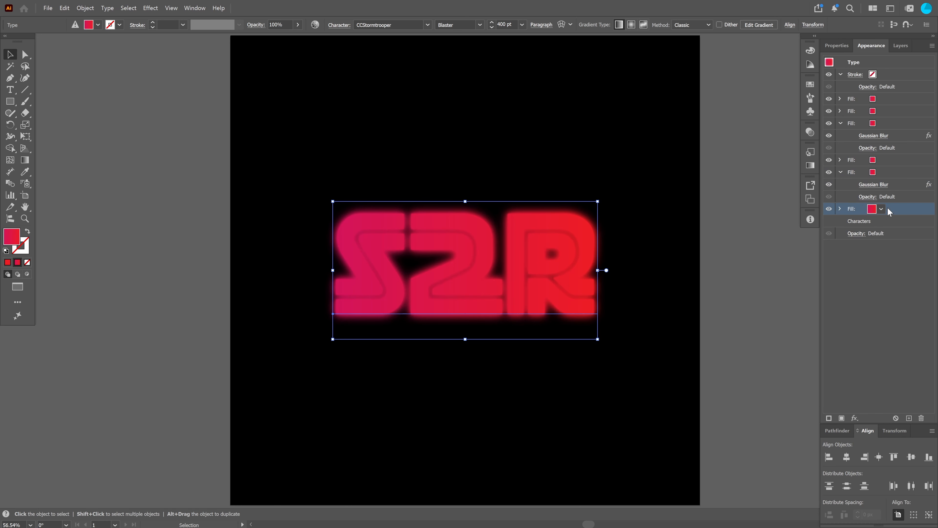
left_click(839, 209)
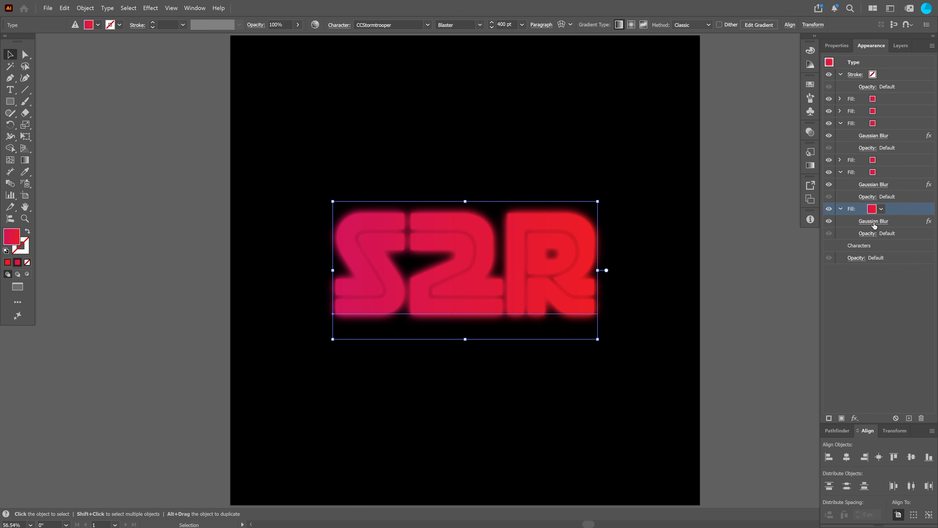
left_click(865, 221)
left_click_drag(711, 143, 616, 140)
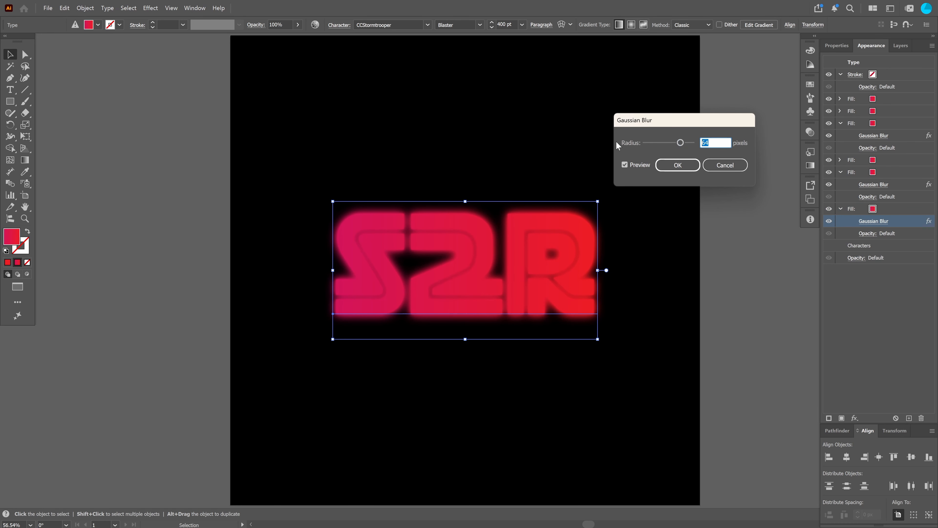
type("128")
key("Return")
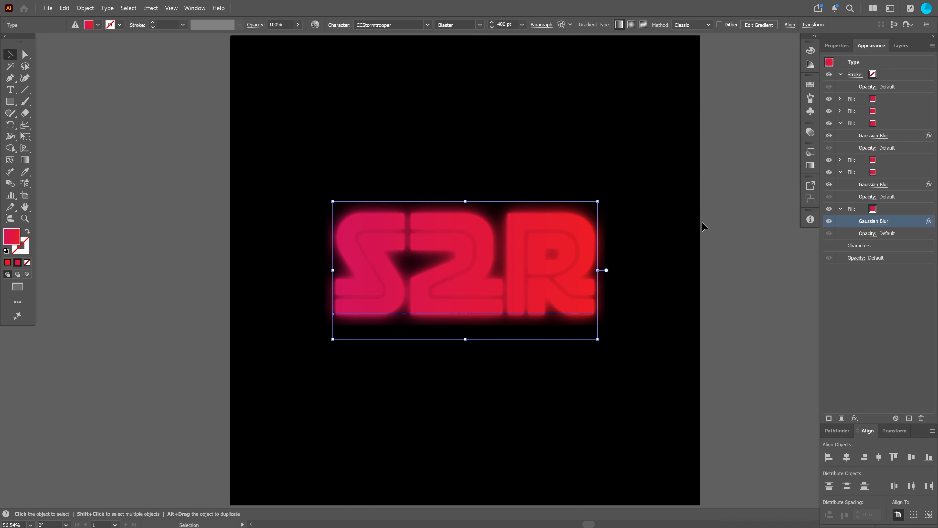
left_click(888, 303)
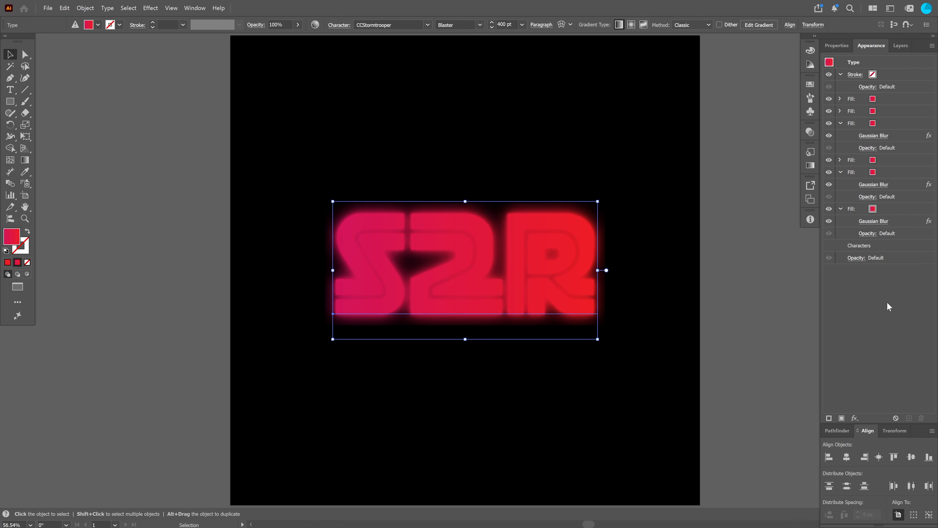
left_click(337, 341)
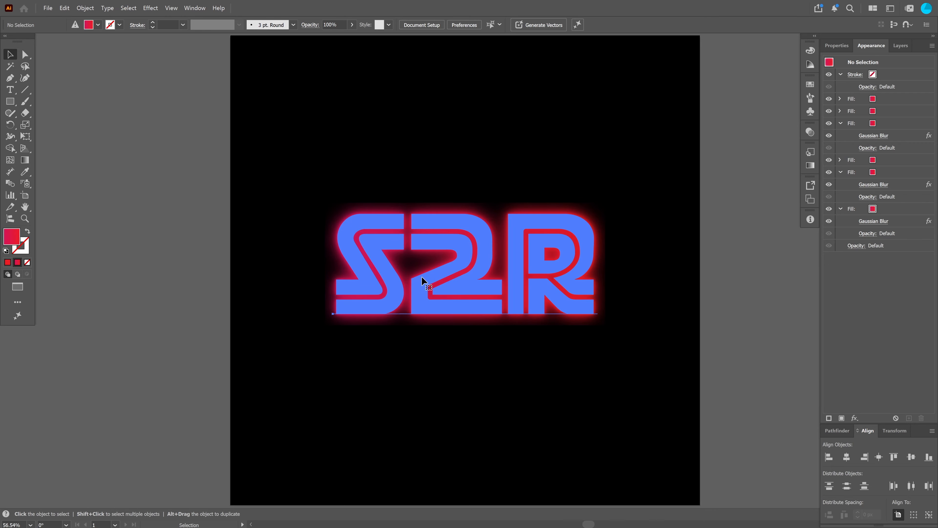
With the S2R text selected, set the document raster effects to add 500 px around objects
left_click(421, 277)
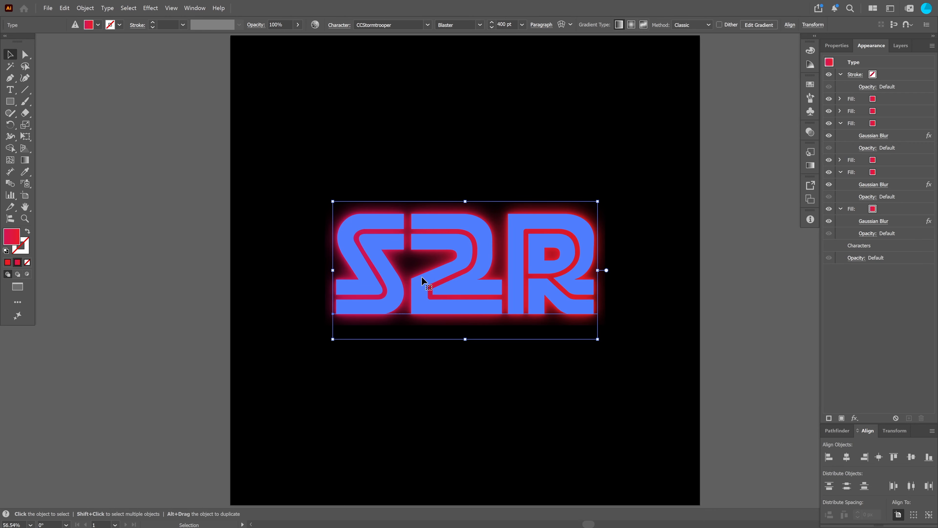
left_click(150, 7)
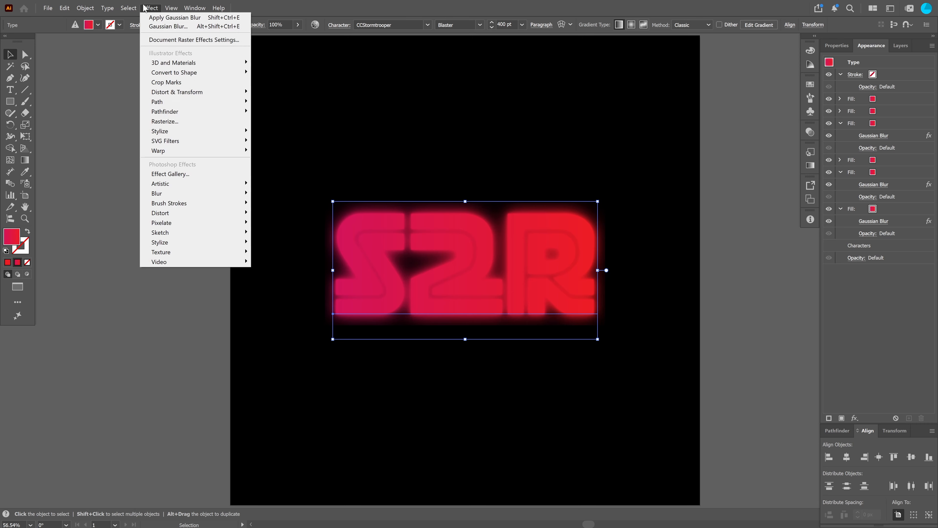
left_click(184, 40)
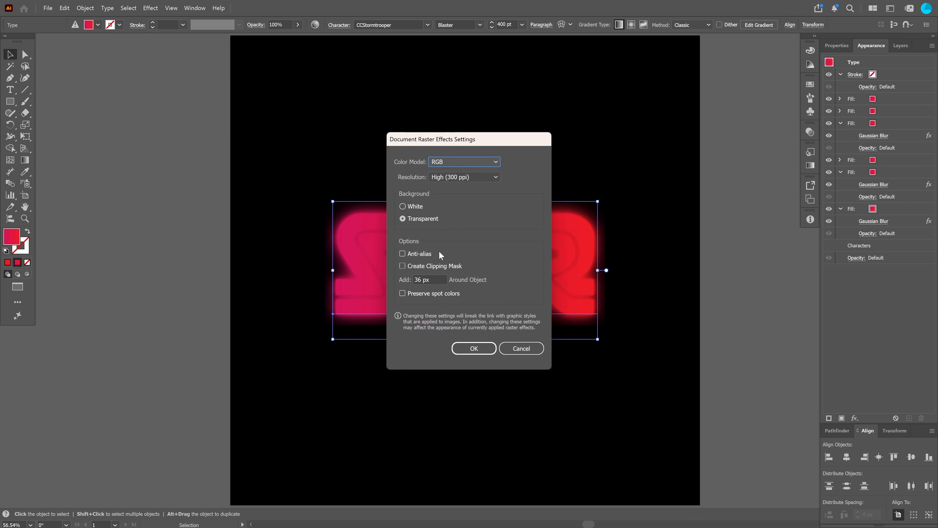
left_click_drag(435, 279, 398, 278)
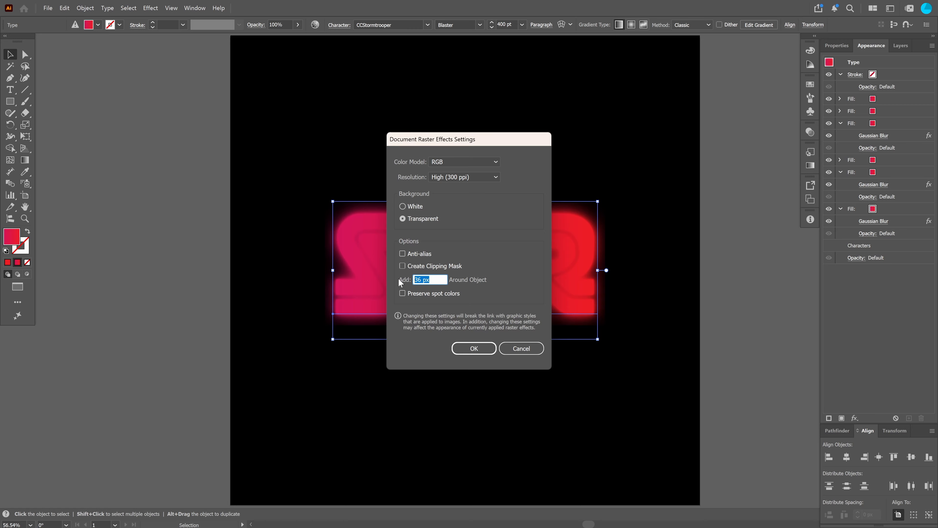
type("500")
left_click(467, 349)
left_click(475, 386)
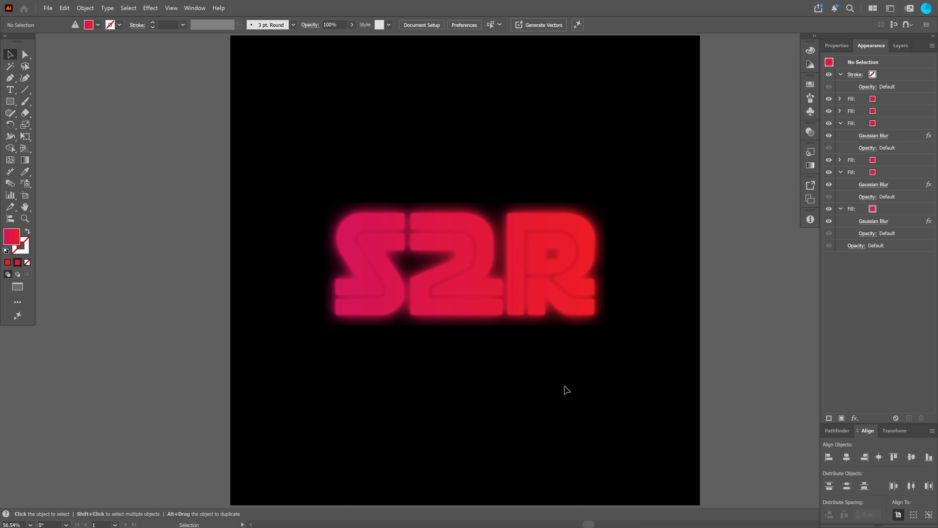
Duplicate the S2R text's topmost gradient fill and review the upper copy's Gaussian Blur settings
left_click(593, 307)
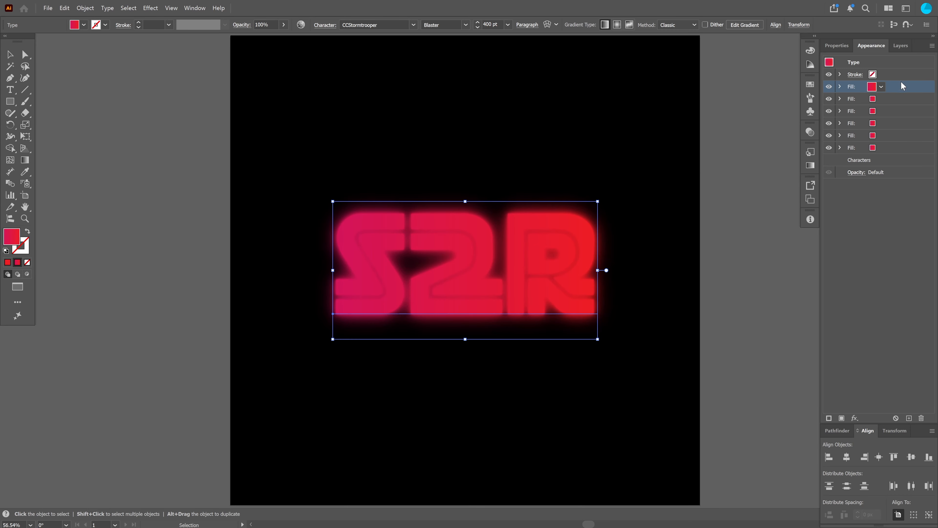
left_click(909, 417)
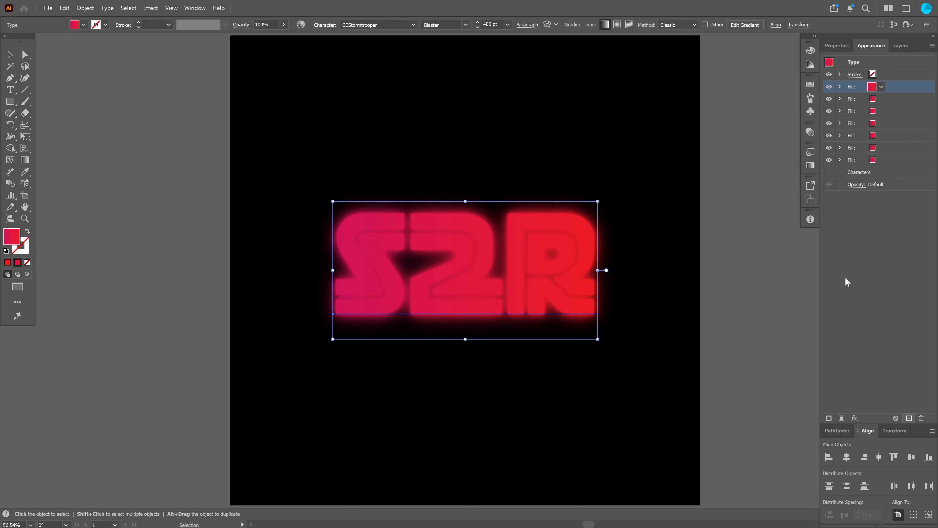
left_click(840, 87)
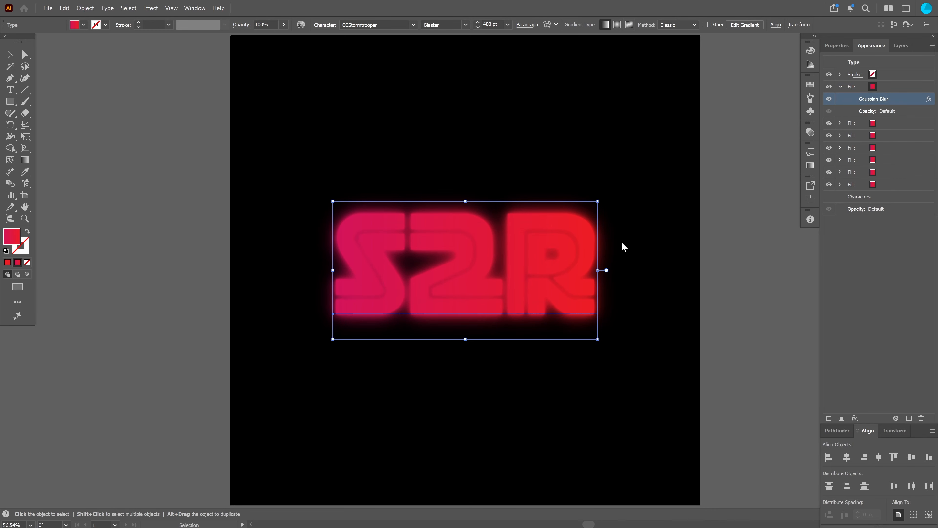
left_click(678, 165)
left_click(839, 86)
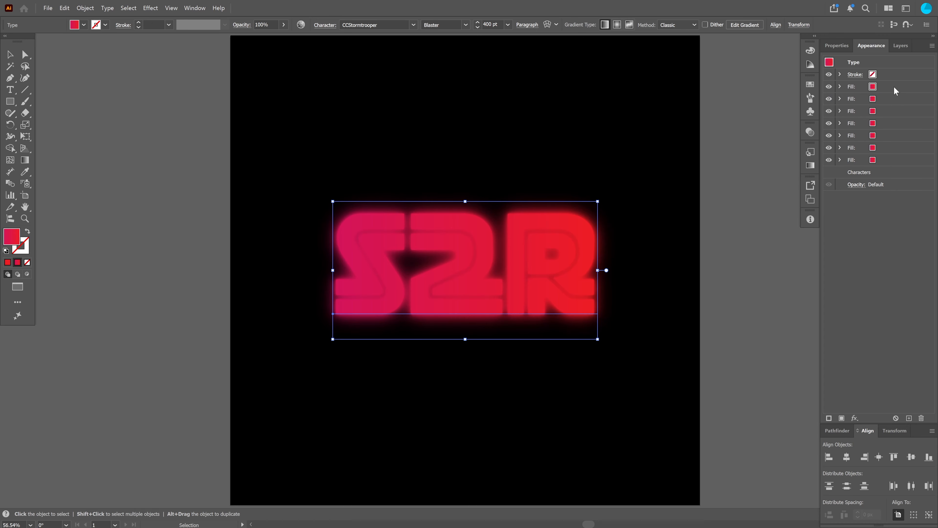
Add a white Inner Glow effect to the topmost fill with 100% opacity and a 30 px blur from the edge
left_click(854, 418)
mouse_move(885, 268)
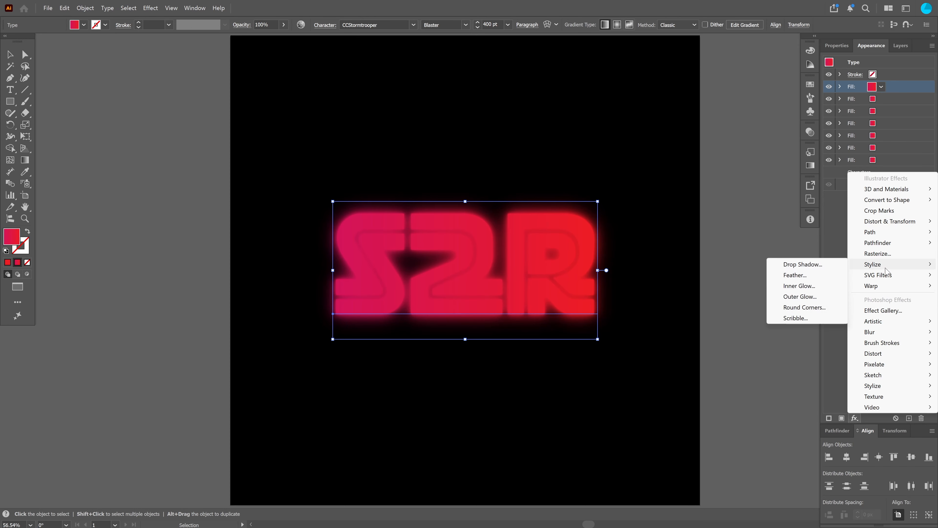
left_click(806, 284)
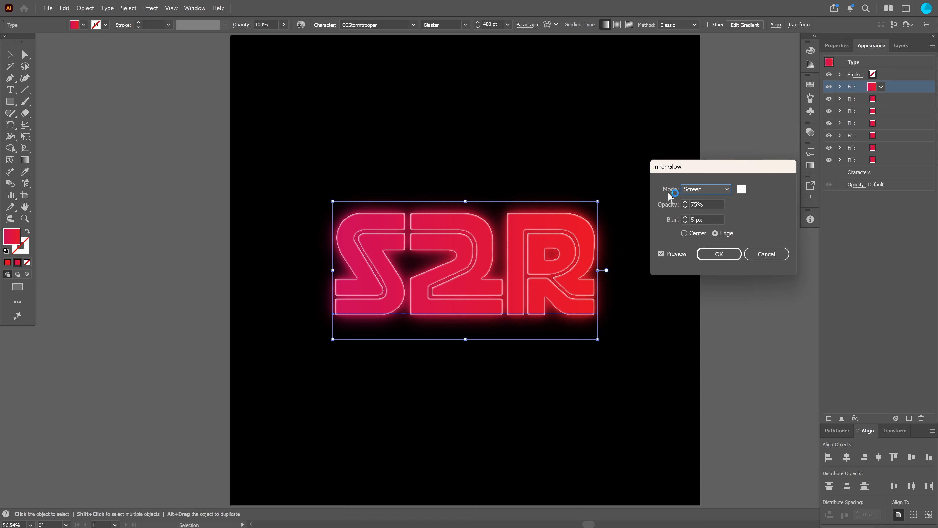
key("Tab")
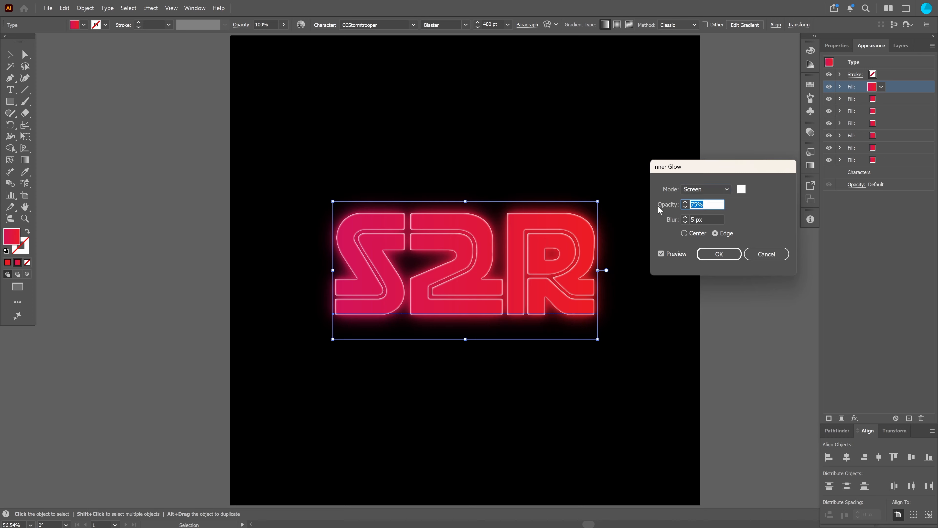
type("100")
key("Tab")
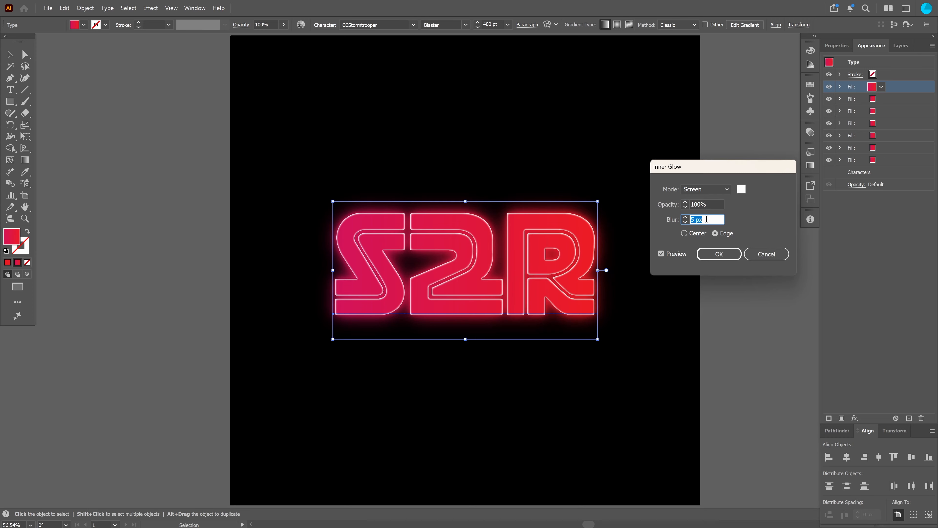
type("30")
key("Tab")
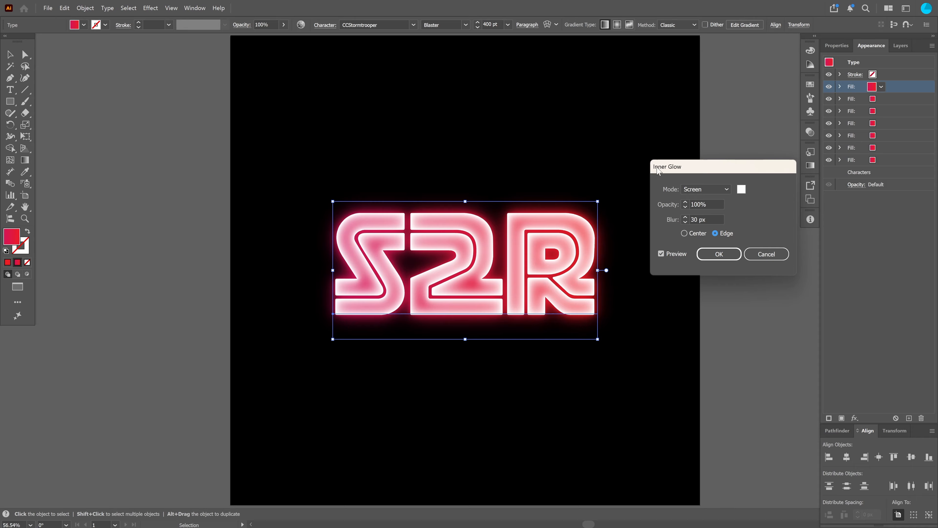
Set the inner glow's blending mode to Overlay and its blur to 20 px
left_click(695, 188)
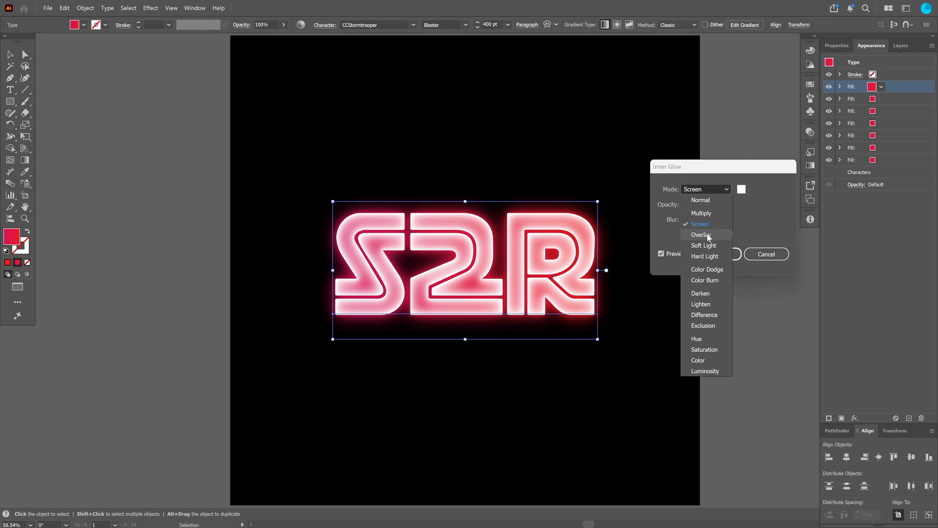
key("Escape")
key("Down")
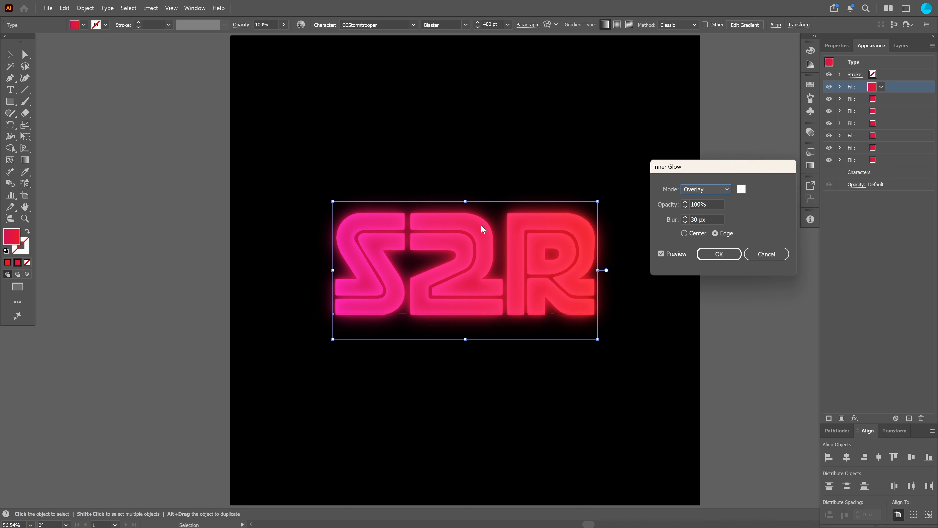
left_click(707, 219)
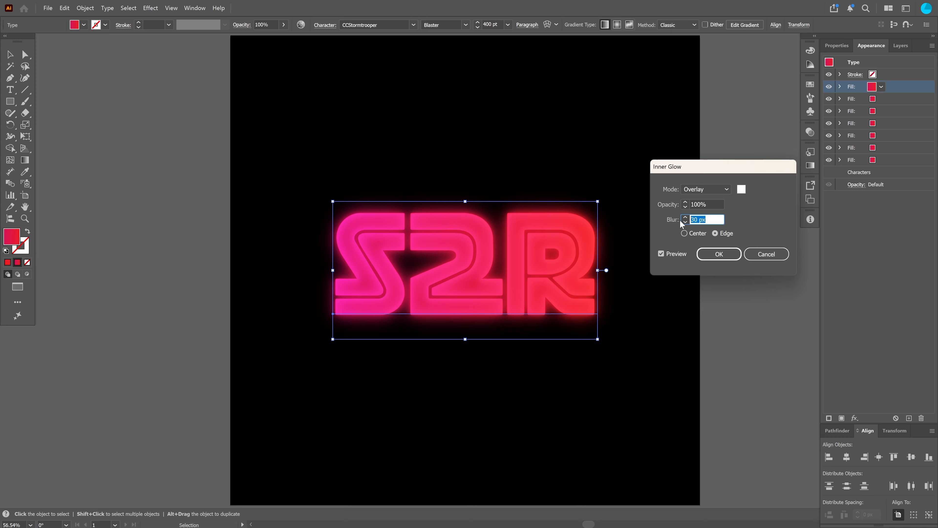
type("20")
key("Tab")
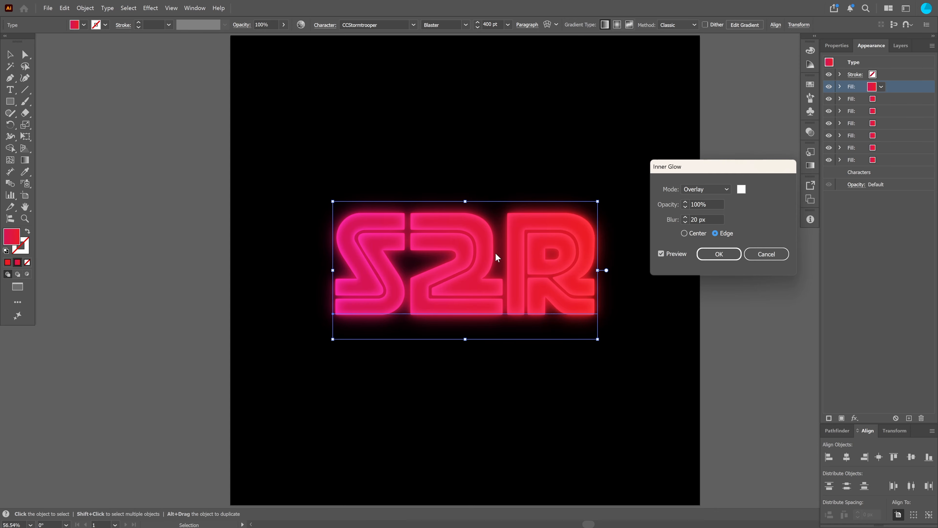
Try the inner glow from the center with blurs of 5 px and 20 px
left_click(686, 233)
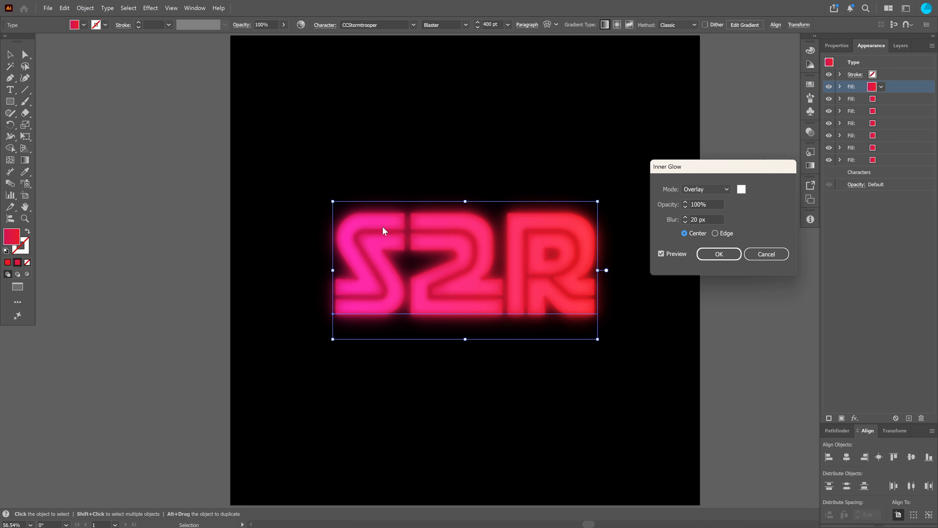
left_click_drag(712, 218, 667, 222)
type("5")
key("Tab")
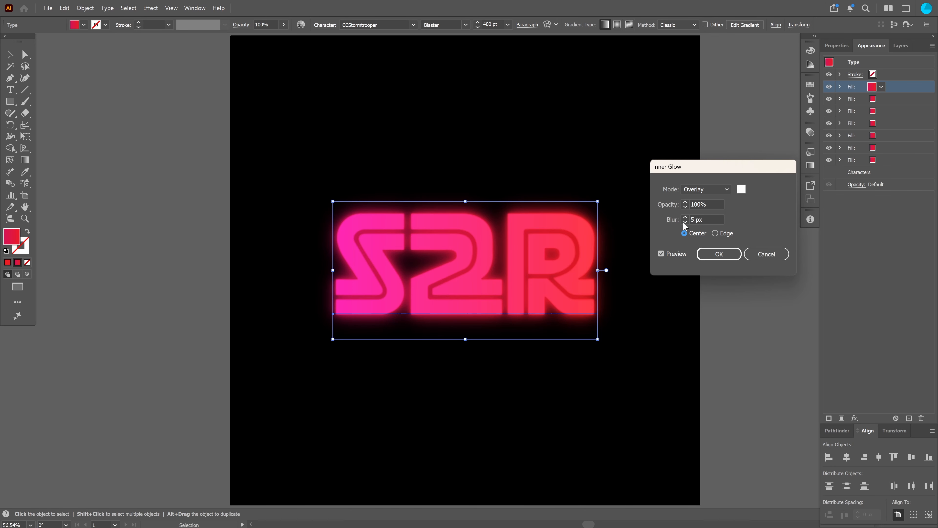
key("shift+Tab")
type("20")
key("Tab")
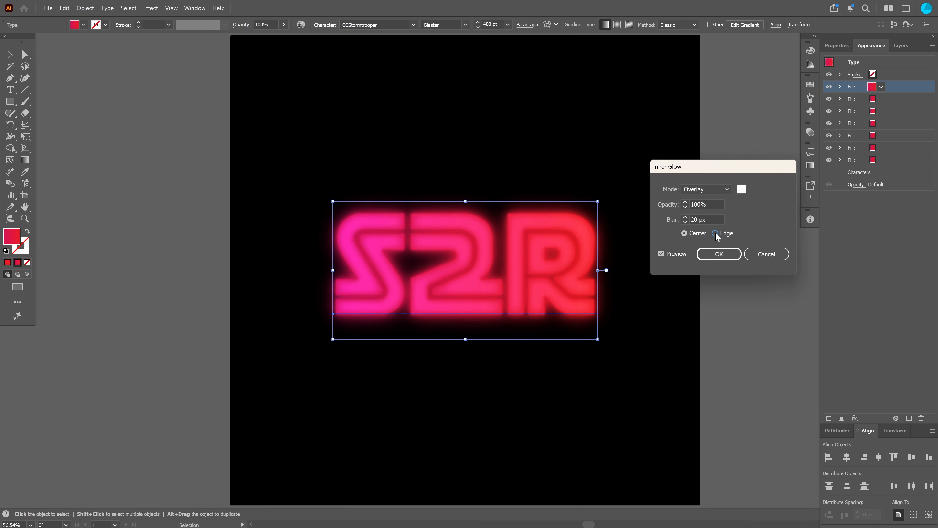
Apply the inner glow from the edge and scale the S2R text up about its center to about 505 pt
left_click(719, 255)
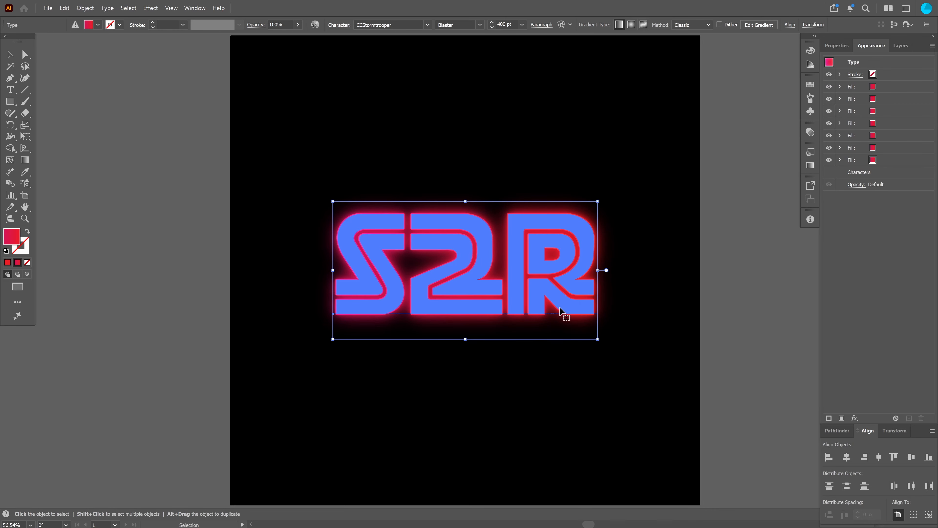
left_click_drag(598, 341, 634, 370)
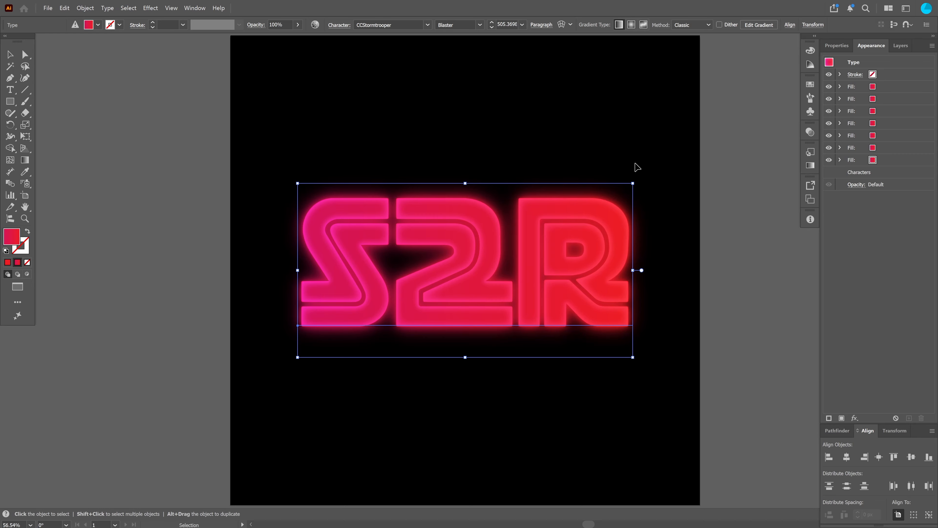
Check the bottommost fill's Gaussian Blur radius and change that fill from the gradient to solid red
left_click(705, 165)
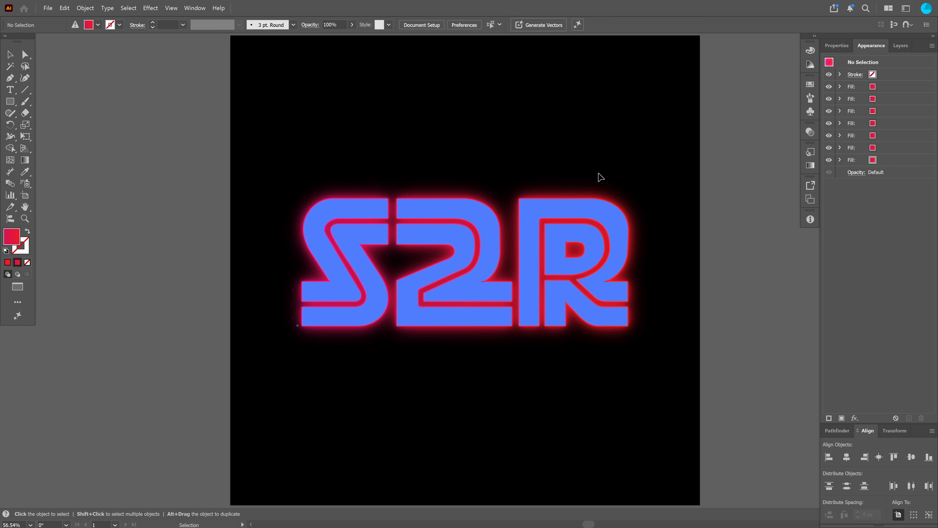
left_click(881, 159)
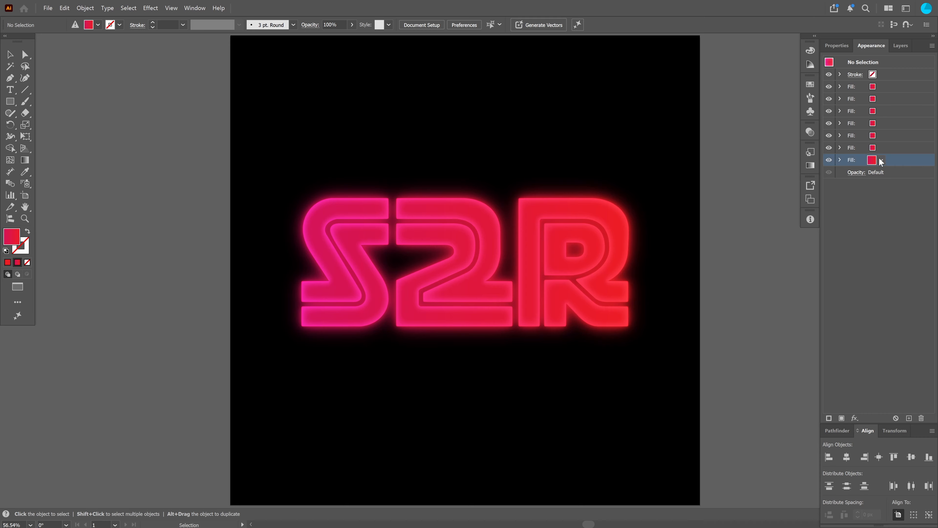
left_click(840, 160)
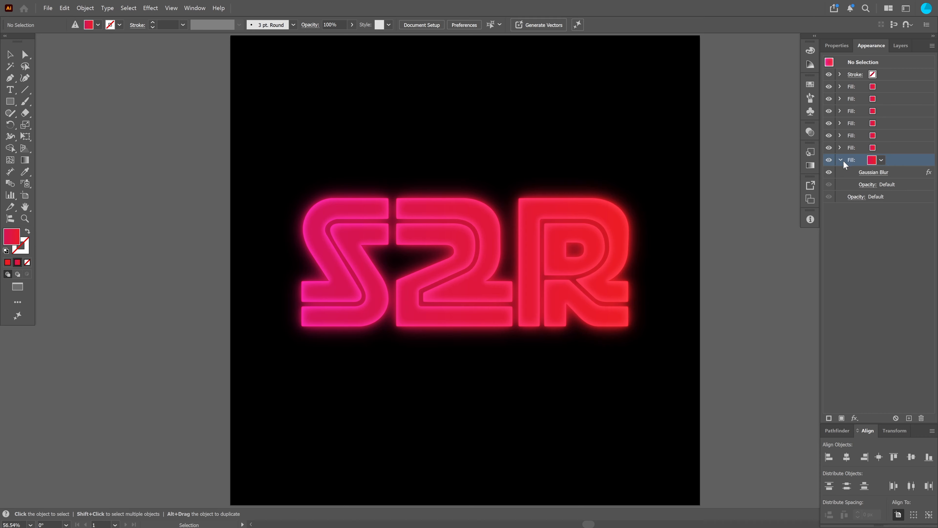
left_click(874, 173)
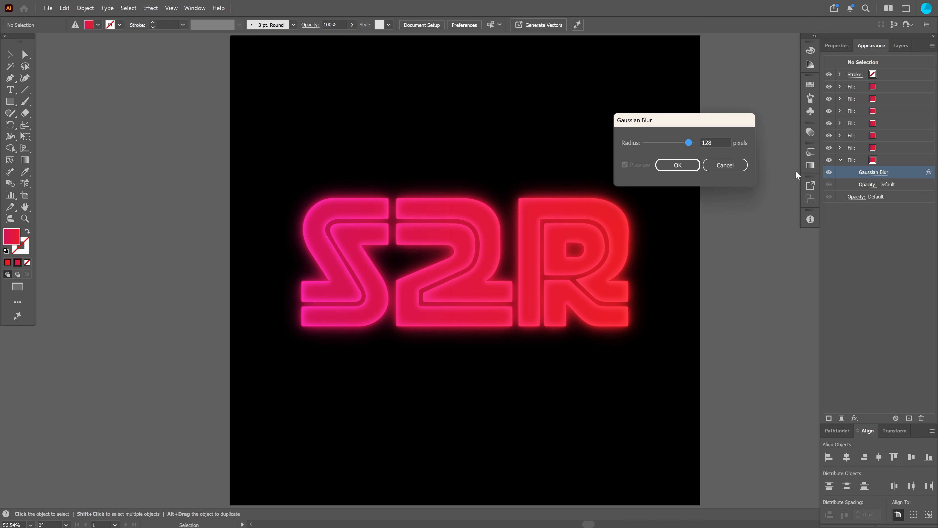
left_click(687, 165)
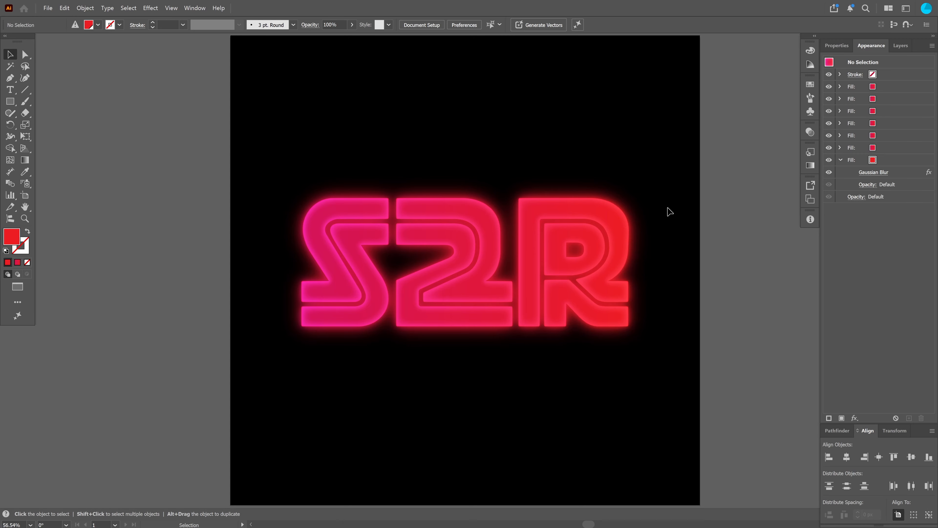
left_click(612, 262)
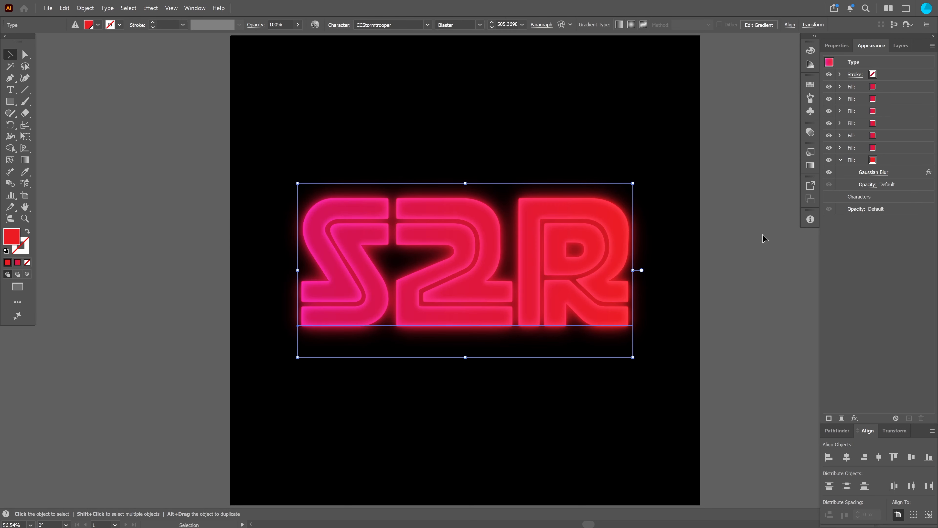
left_click(750, 246)
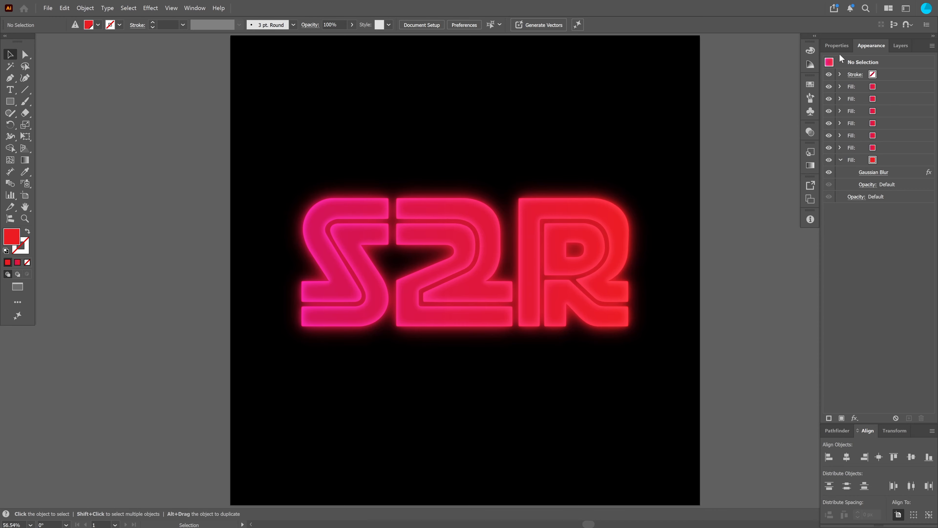
Open the options of the global red swatch R=237 G=28 B=36 and set its color mode to HSB
left_click(810, 84)
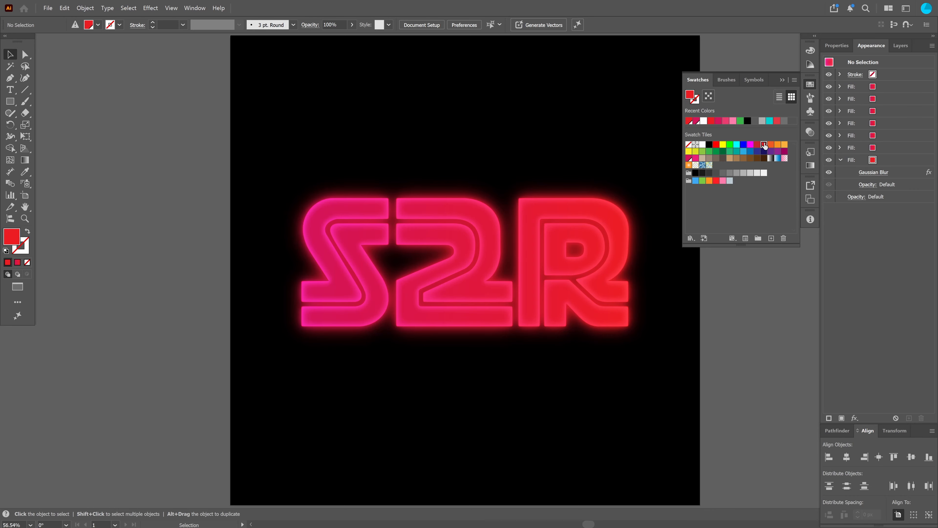
left_click(764, 145)
left_click(746, 239)
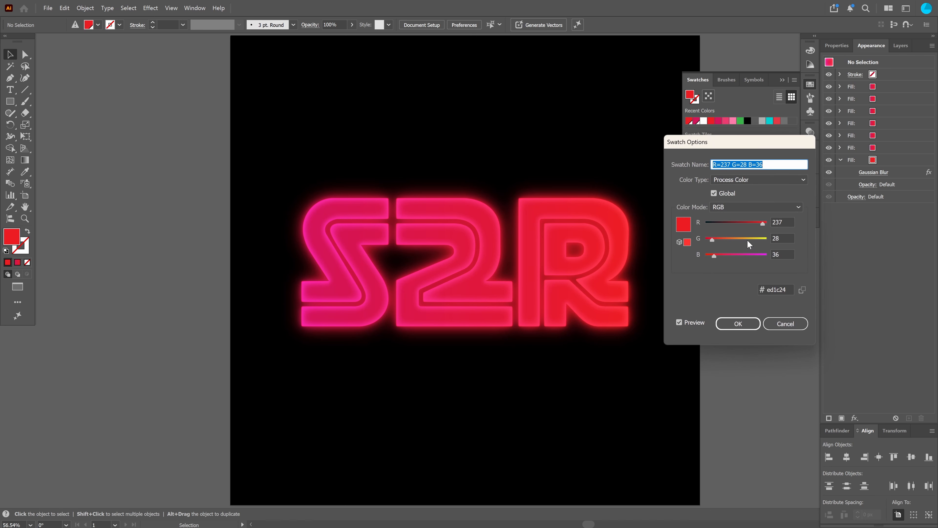
left_click(771, 207)
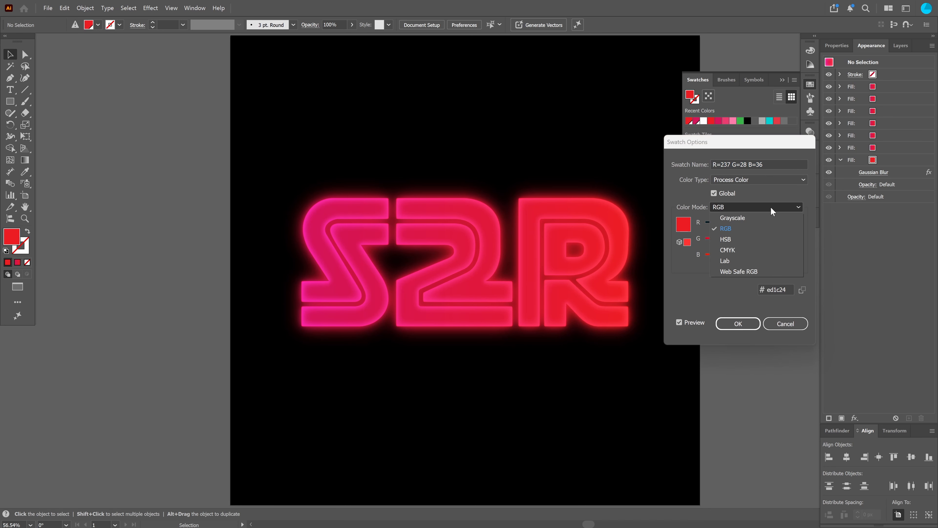
left_click(750, 232)
left_click(753, 210)
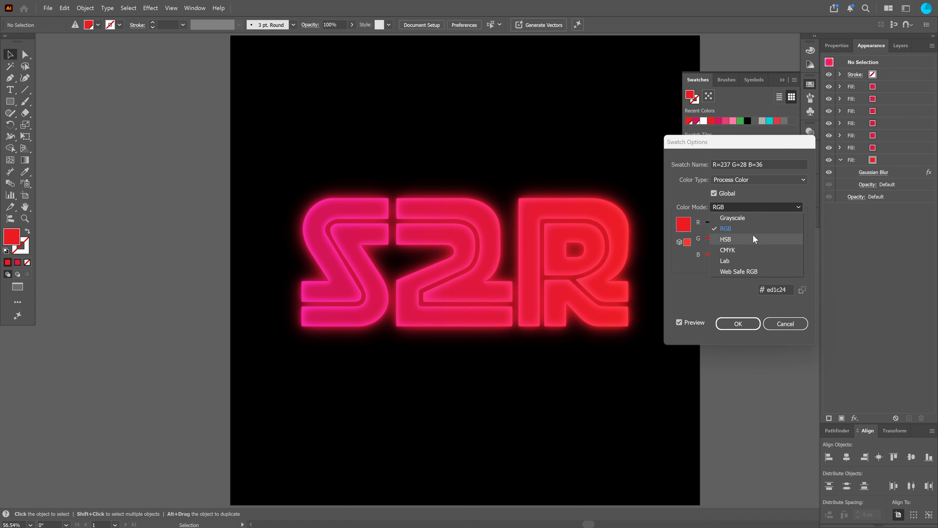
left_click(754, 239)
left_click(771, 204)
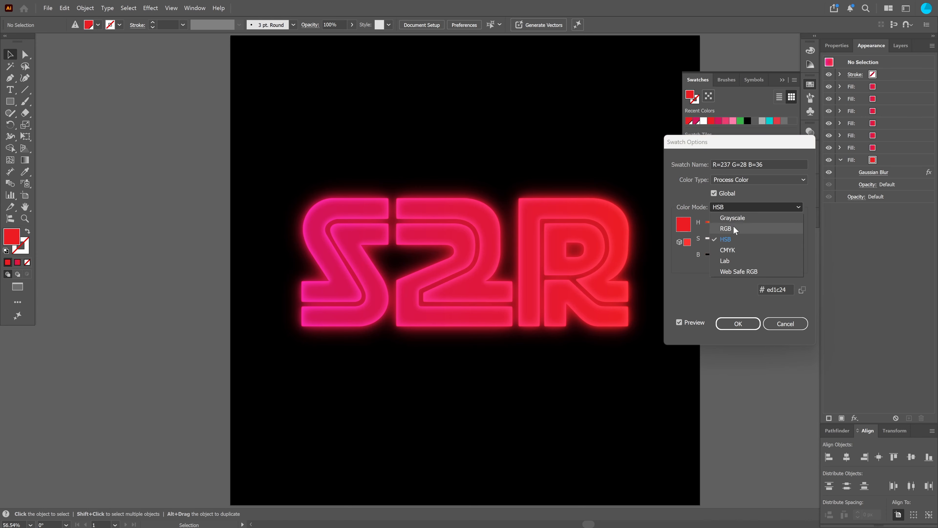
left_click(739, 207)
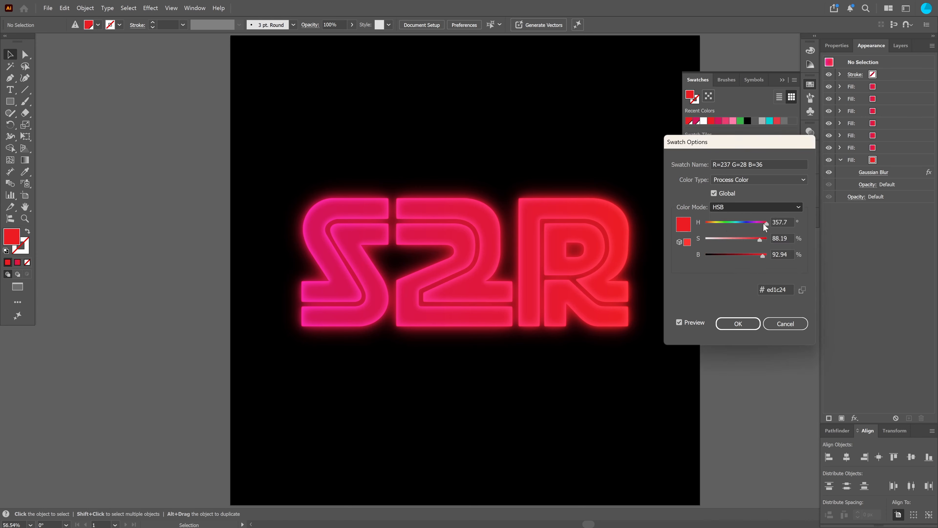
key("Up")
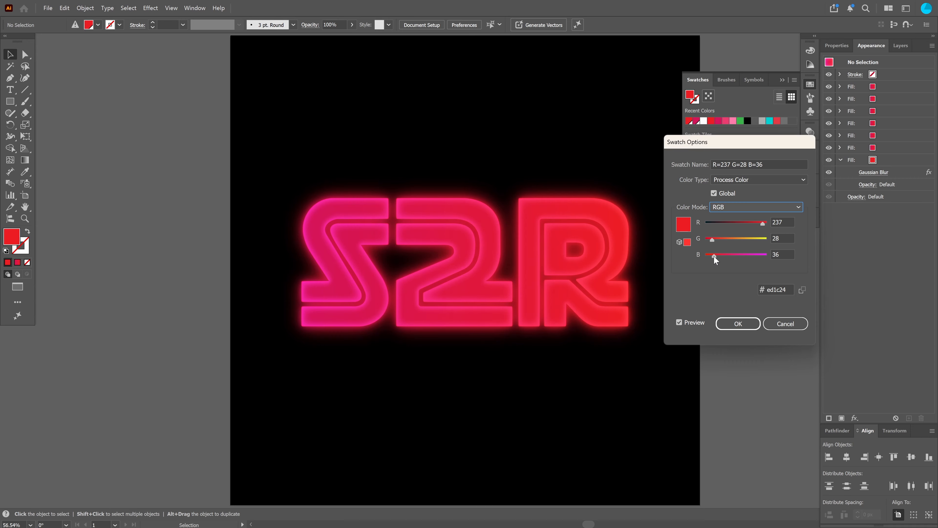
left_click(754, 208)
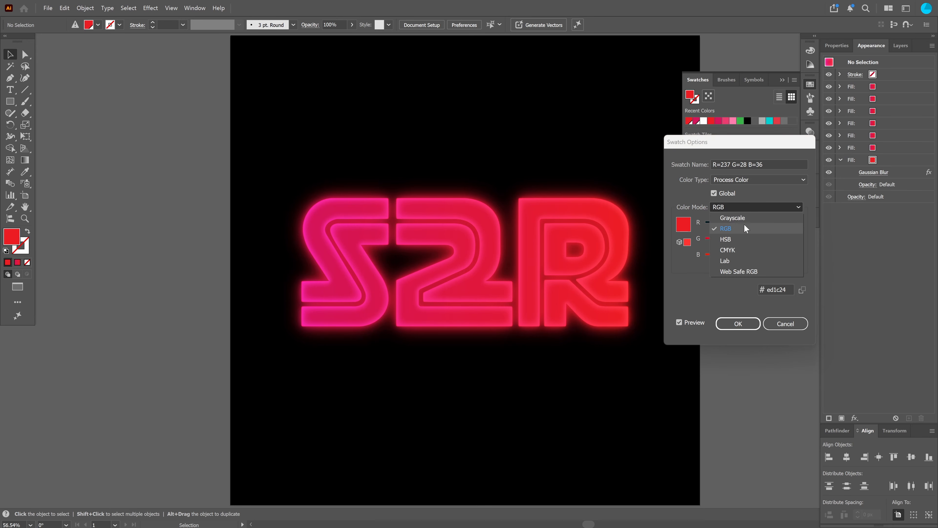
left_click(739, 241)
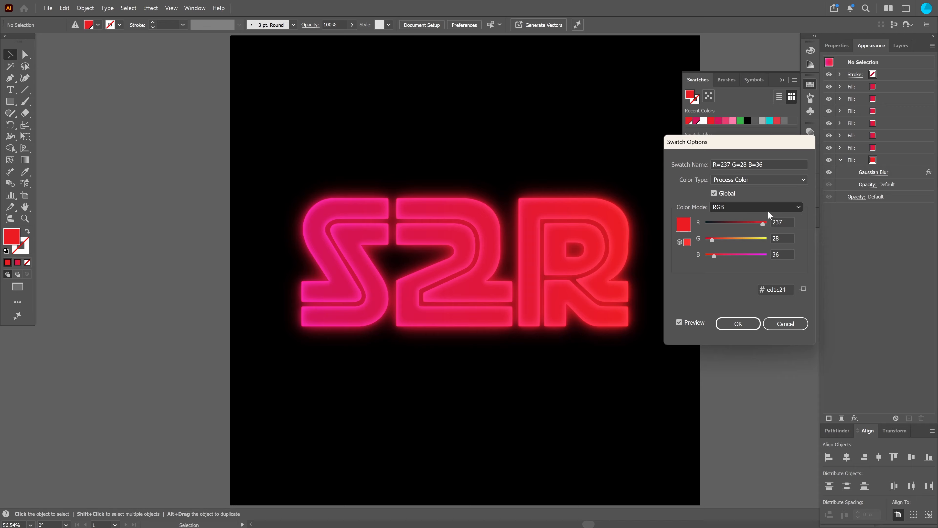
Shift the red swatch's hue to 241° with the preview on and apply the resulting blue
left_click_drag(765, 224, 746, 225)
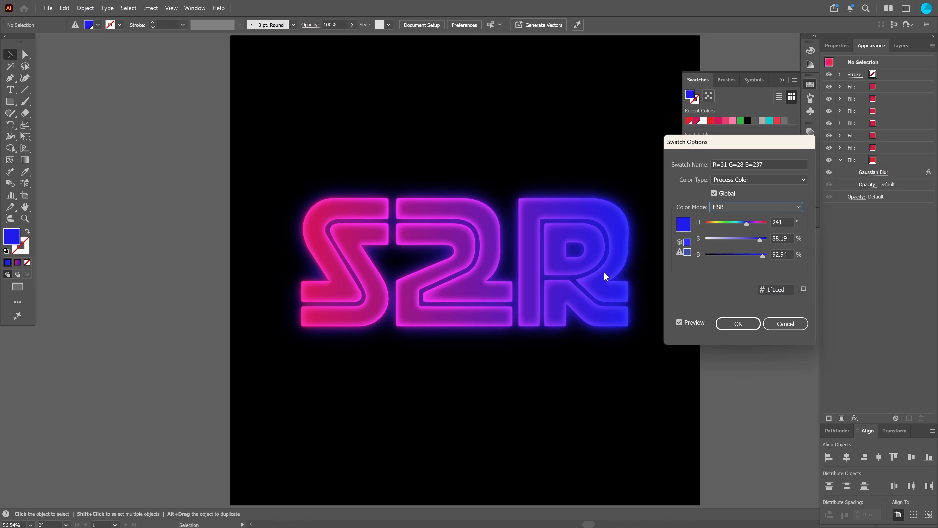
left_click(747, 325)
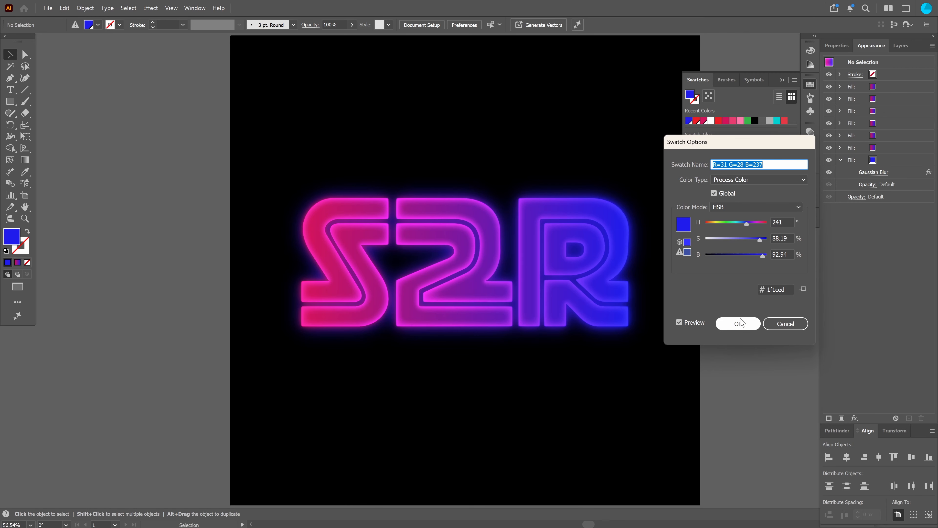
left_click(739, 323)
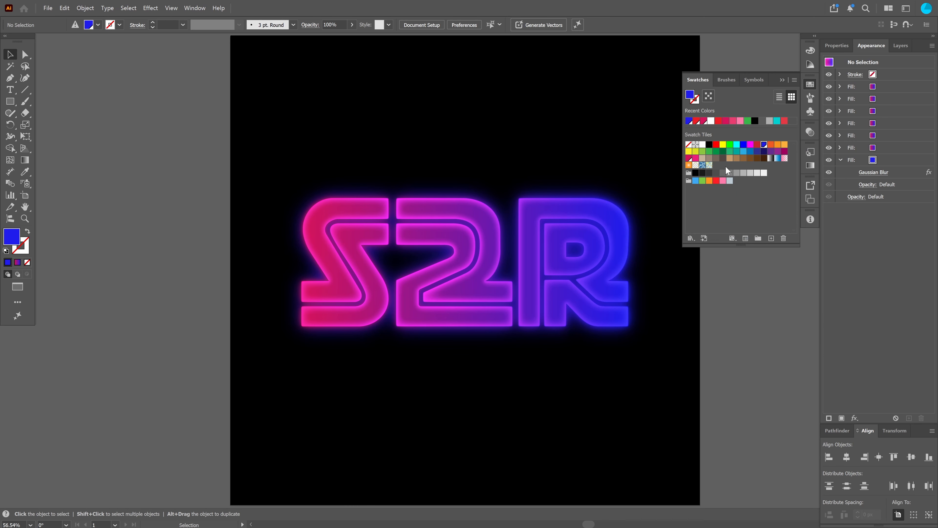
Recolor the global pink swatch R=212 G=20 B=90 to green with hue 114° and brightness 77%, and put the swatches away
left_click(688, 159)
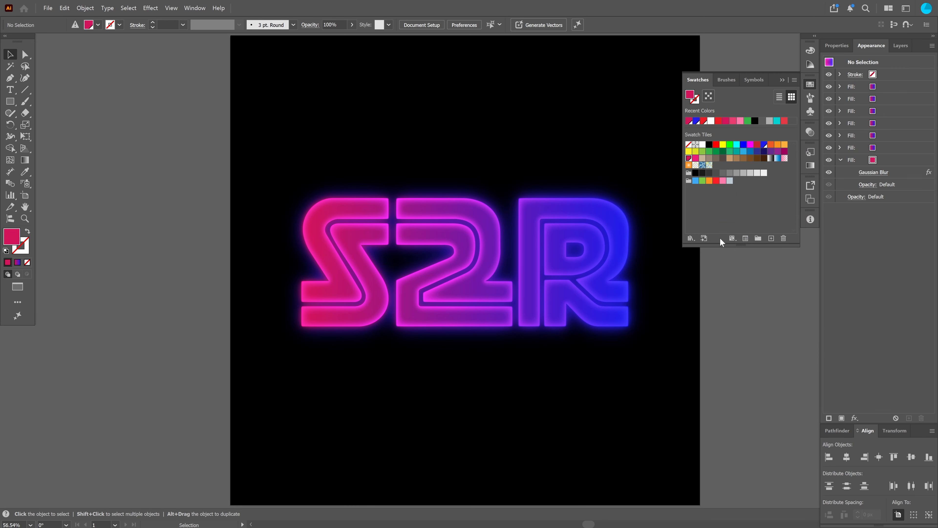
left_click(746, 238)
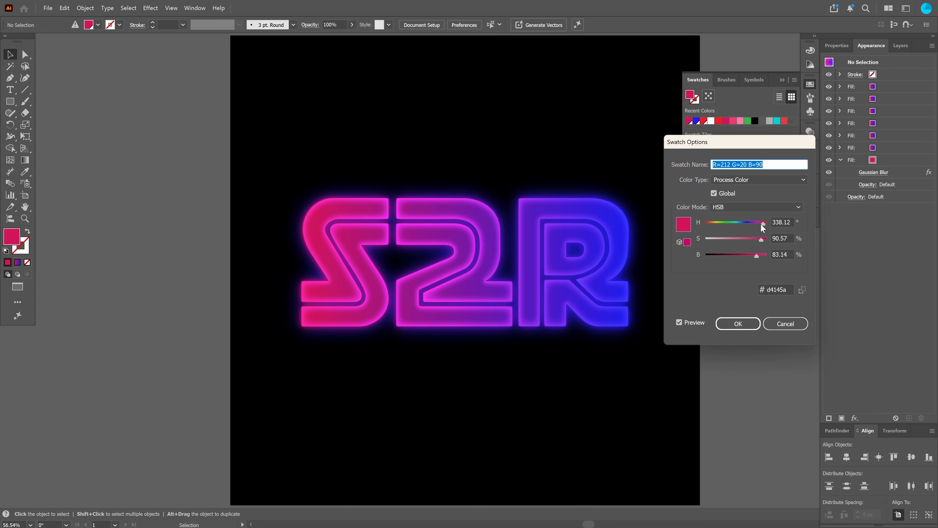
left_click_drag(761, 225, 745, 254)
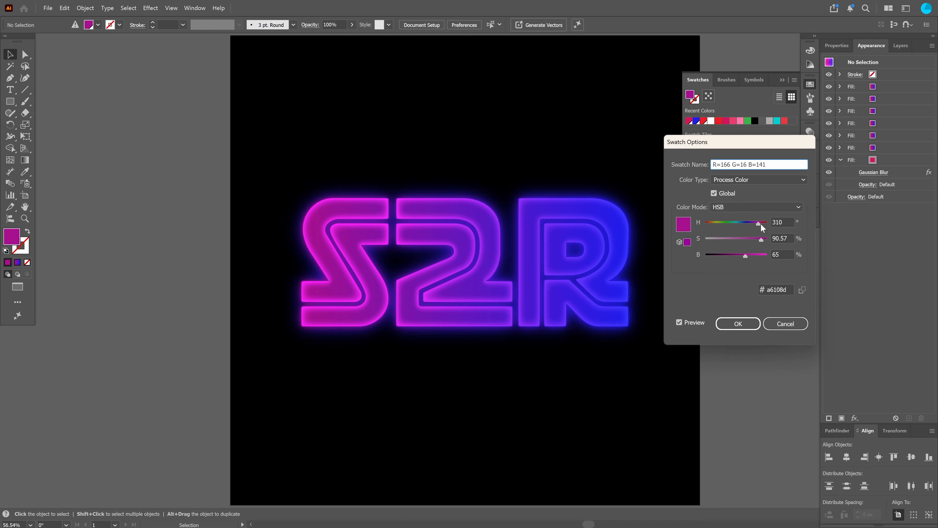
left_click_drag(759, 222, 726, 229)
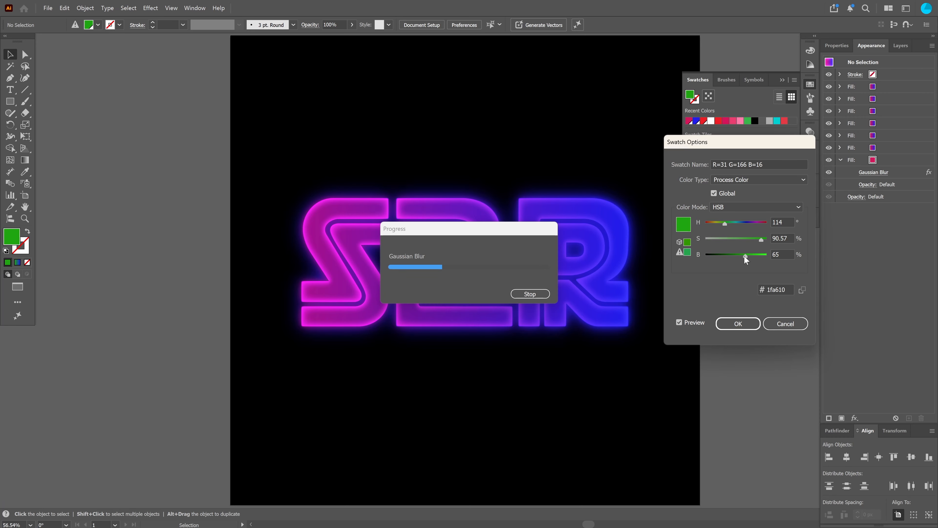
left_click(738, 324)
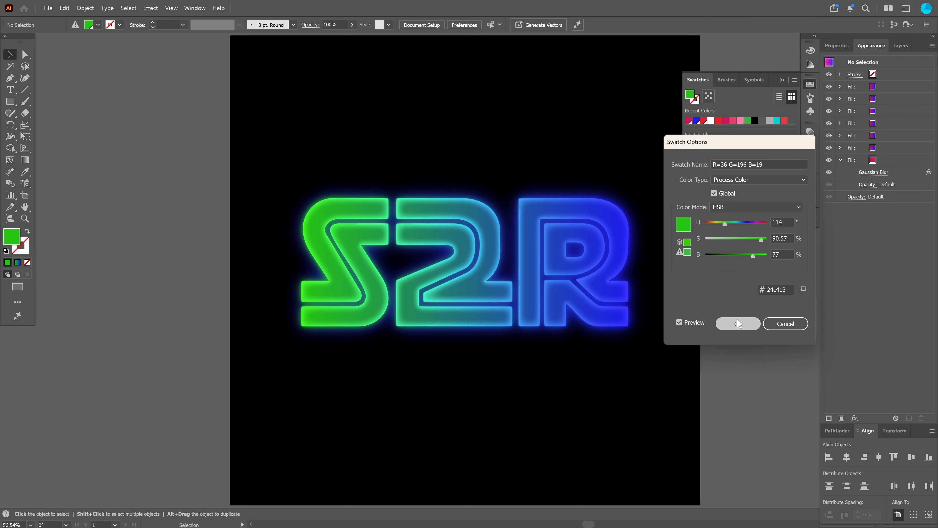
left_click(785, 79)
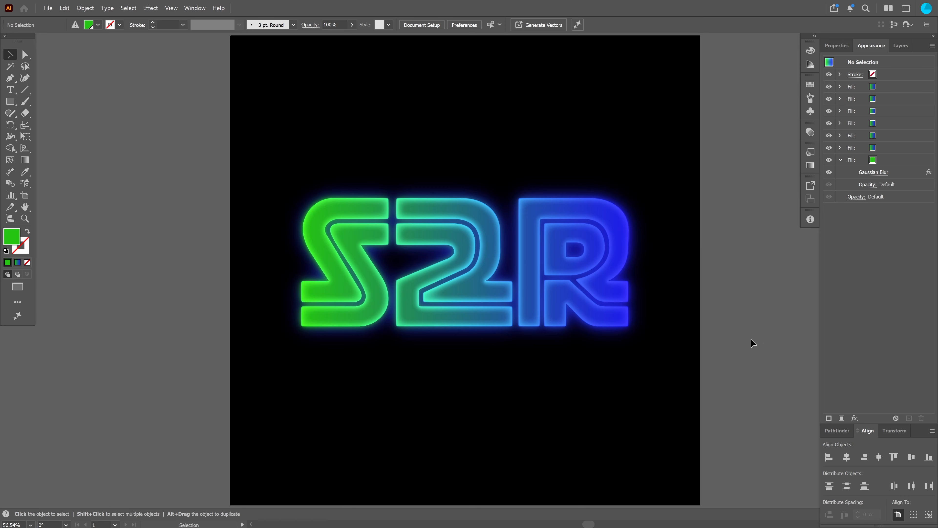